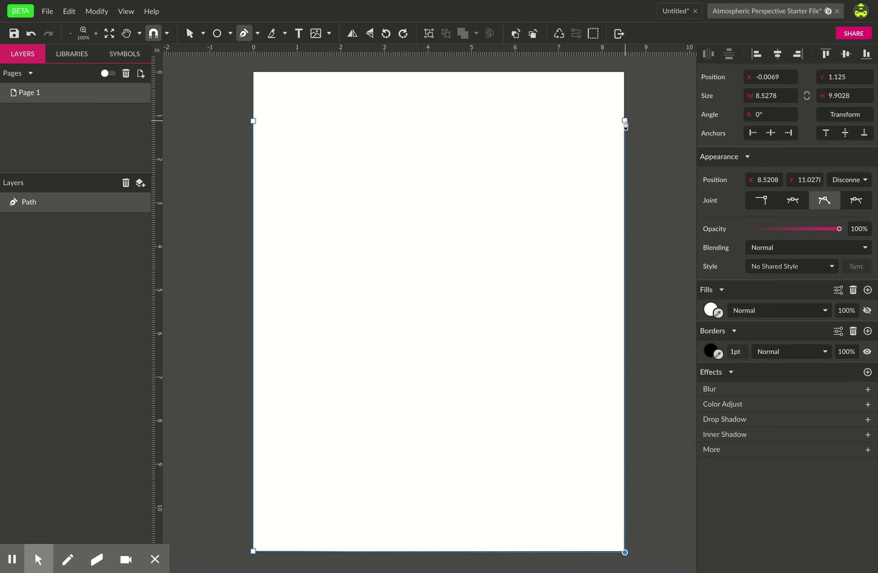
Complete the path with a smooth wavy upper edge across the page, between about 0.35 and 1.75 in down, and close it.
left_click(624, 123)
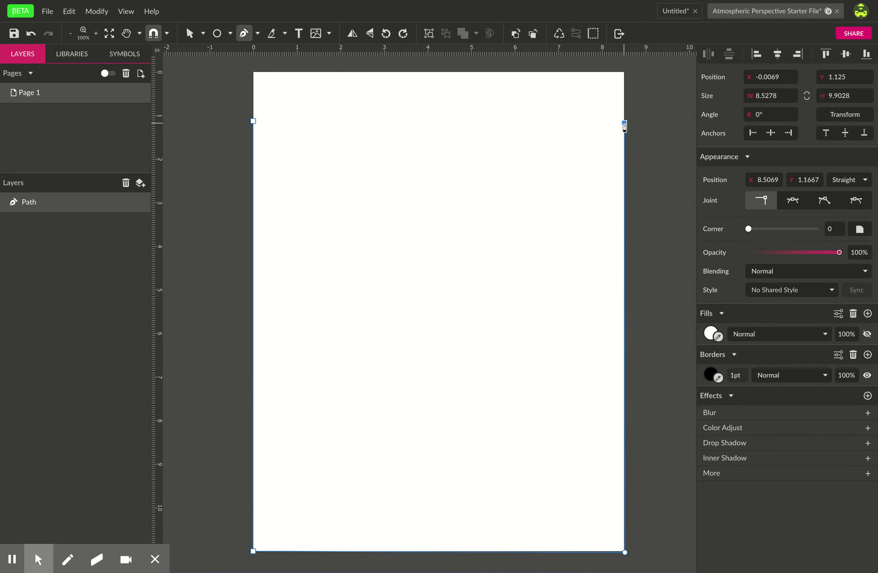
left_click_drag(566, 119, 525, 102)
left_click_drag(525, 138, 257, 118)
left_click(254, 121)
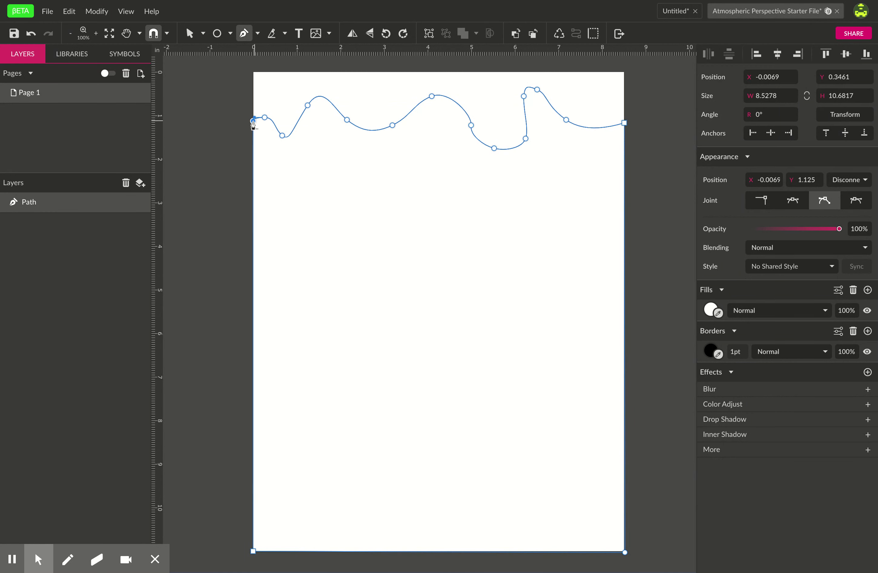
Fill the closed wavy path with light blue #85A1EE.
left_click(709, 310)
left_click(761, 351)
left_click_drag(765, 424, 790, 426)
left_click_drag(767, 350, 771, 346)
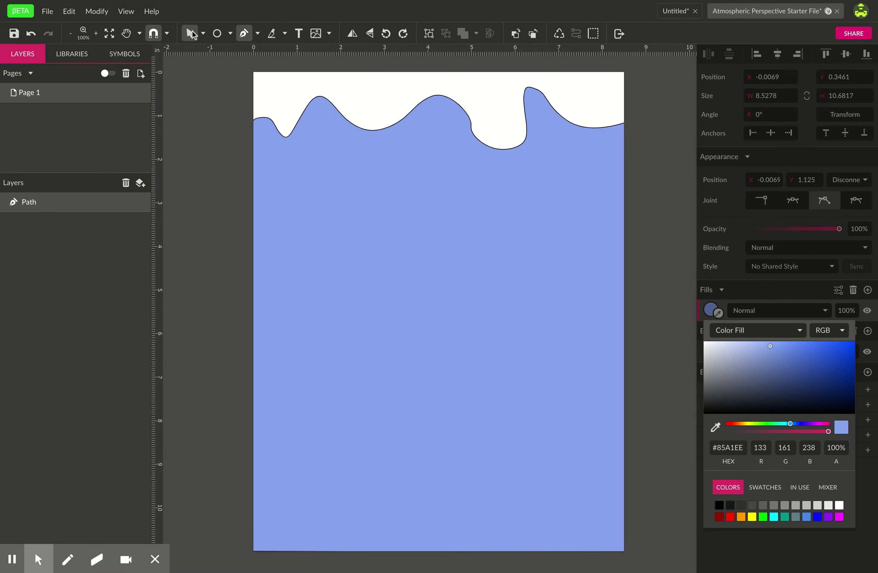
left_click(190, 34)
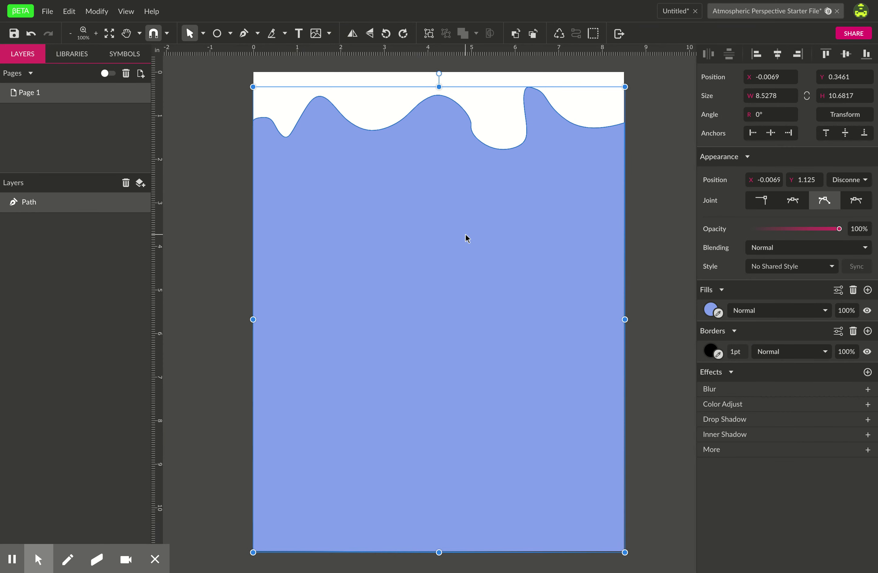
Duplicate the wavy path, fill the copy with #637AB7 and lower its upper edge to about 2.28 in down the page.
key("ctrl+z")
key("ctrl+z")
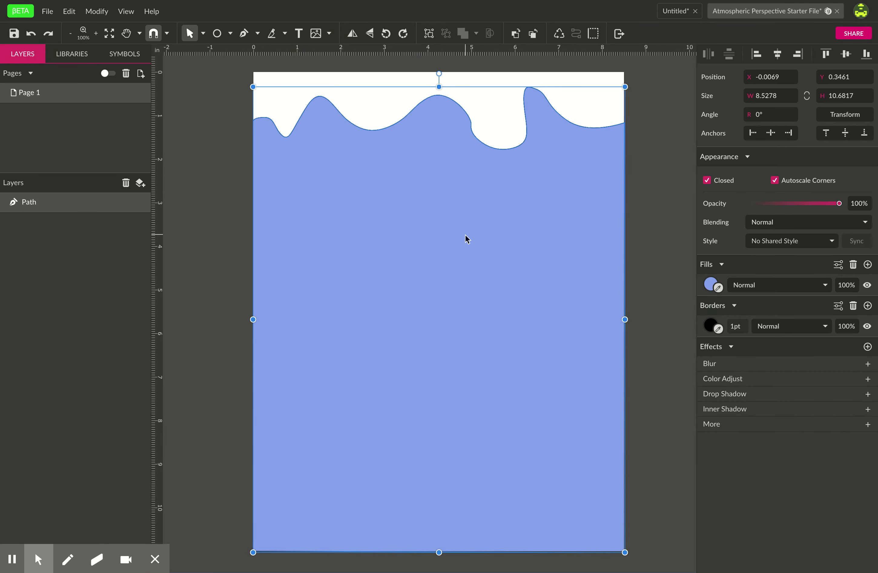
left_click(711, 285)
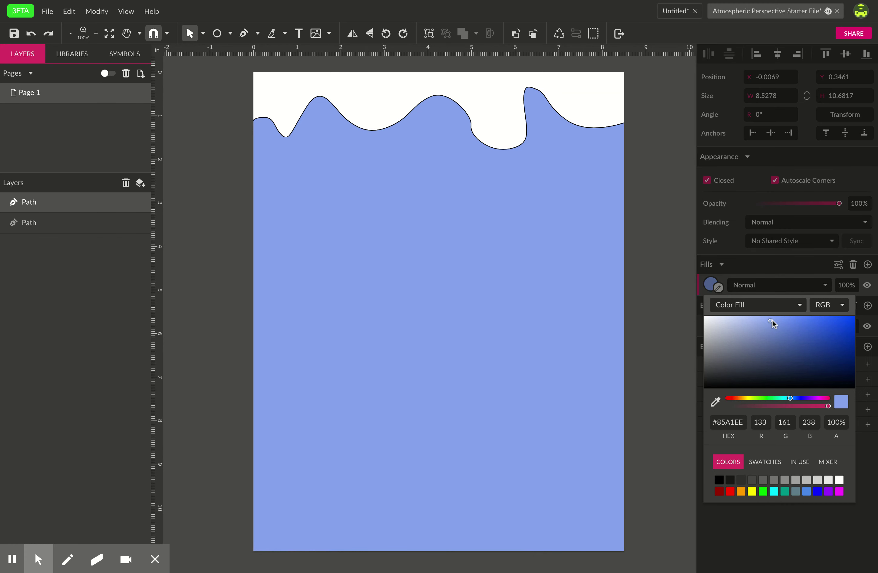
left_click_drag(771, 322, 772, 337)
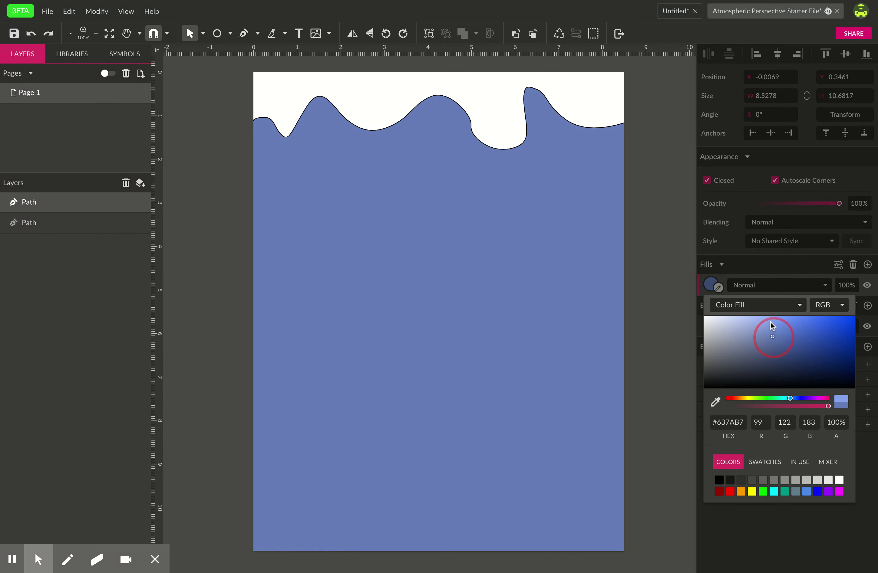
left_click(512, 213)
left_click_drag(439, 87, 436, 171)
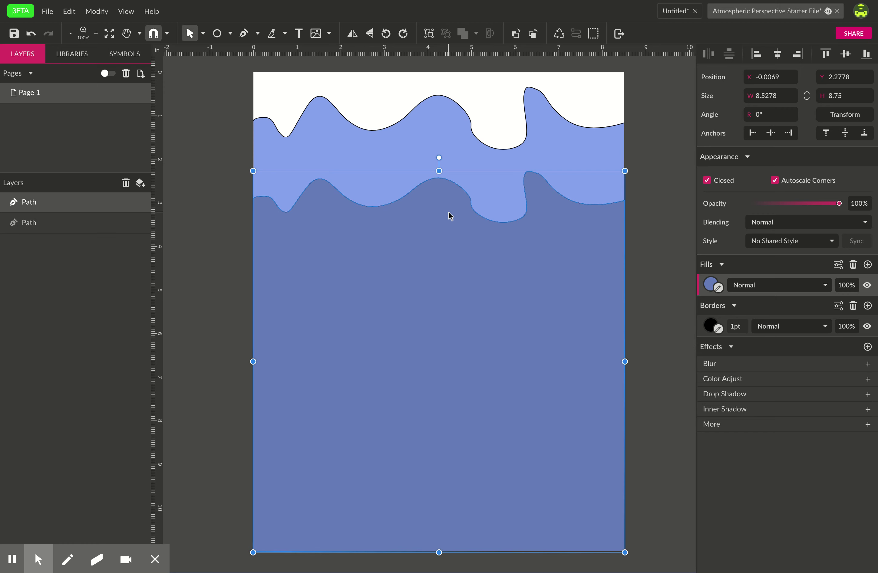
Duplicate the medium-blue hill, fill the copy with #3C4B73 and lower its upper edge to about 4.57 in.
left_click(474, 294)
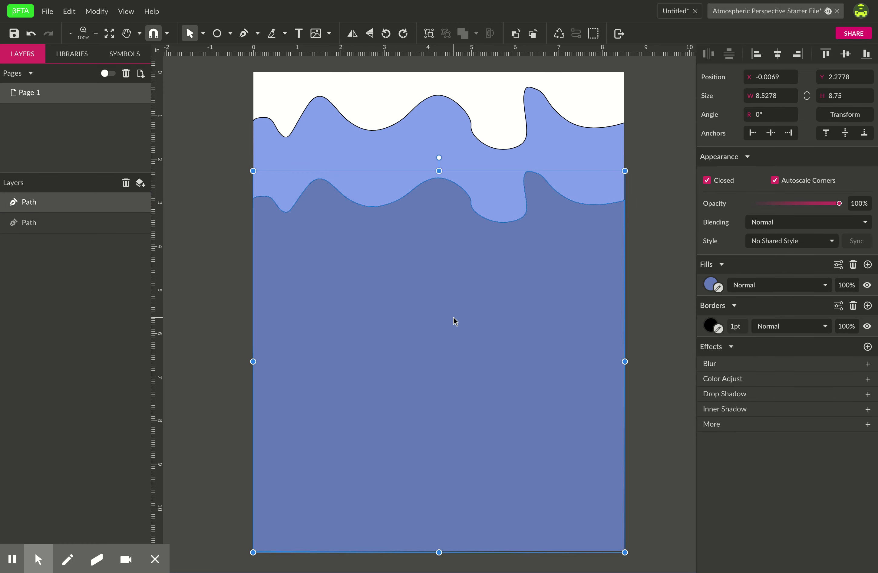
key("ctrl+d")
left_click(711, 285)
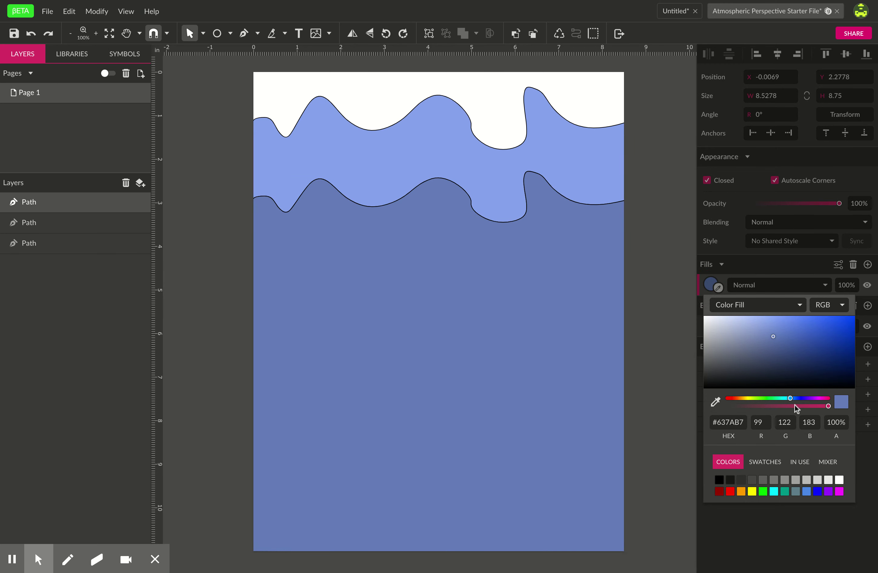
left_click_drag(774, 338, 776, 356)
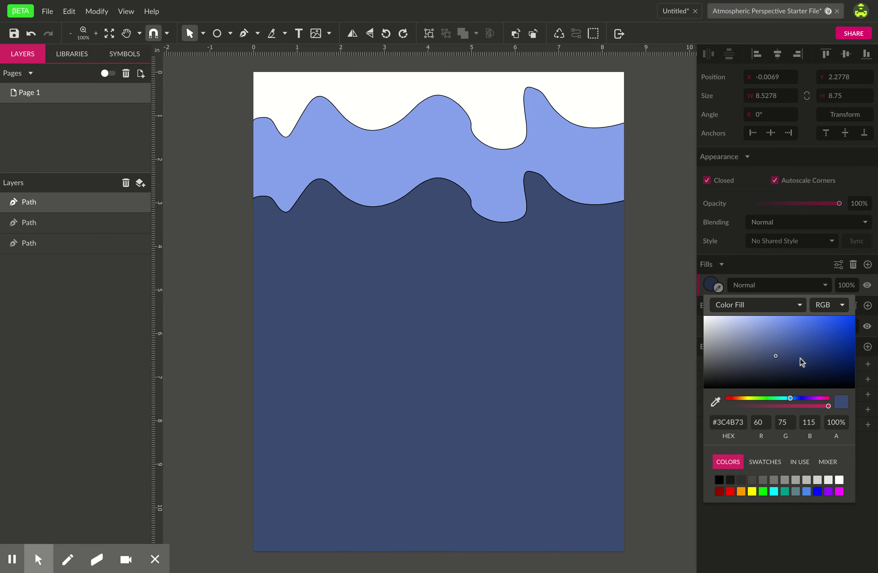
left_click(461, 352)
left_click_drag(439, 171, 440, 272)
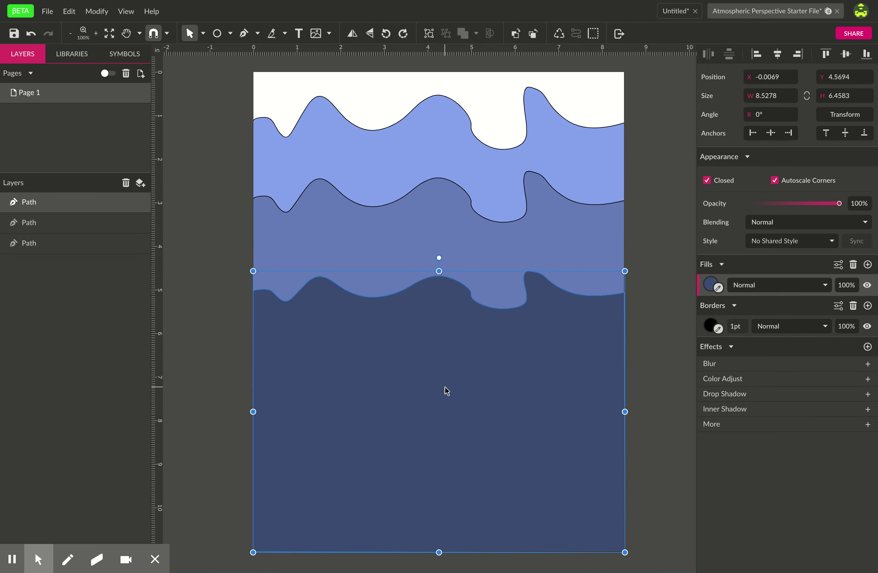
Duplicate the dark-blue hill, fill the copy with near-black navy #171E2F and lower its upper edge to about 7.18 in.
left_click(646, 306)
left_click(523, 381)
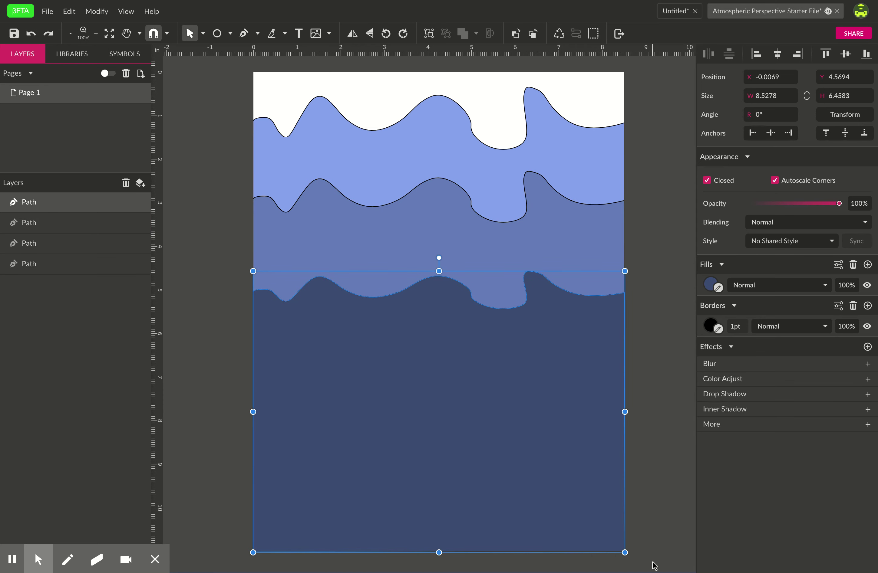
left_click(710, 284)
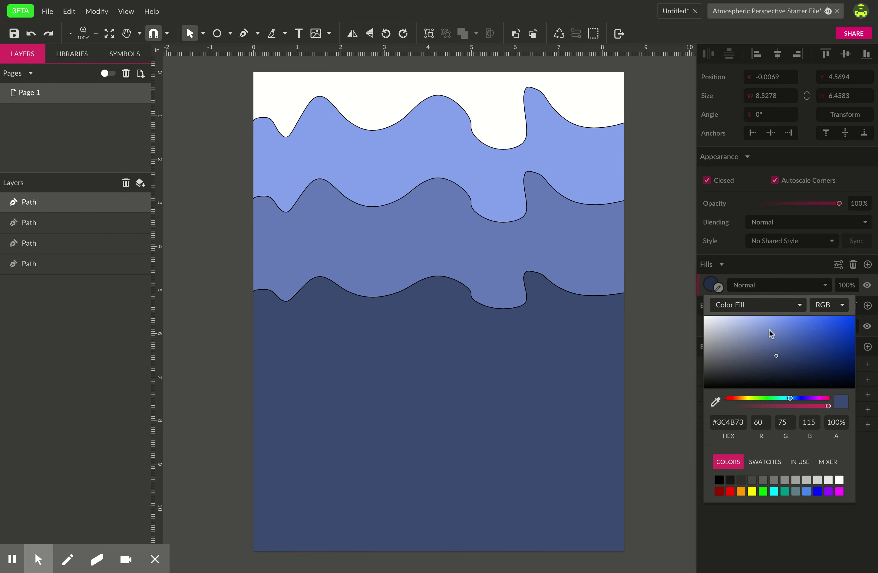
left_click_drag(776, 357, 777, 377)
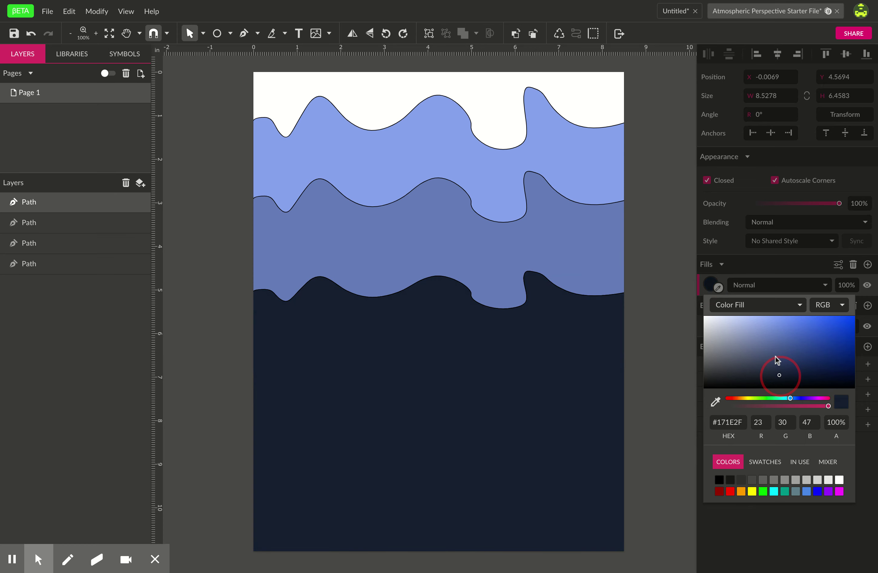
left_click(487, 419)
left_click_drag(439, 270, 438, 385)
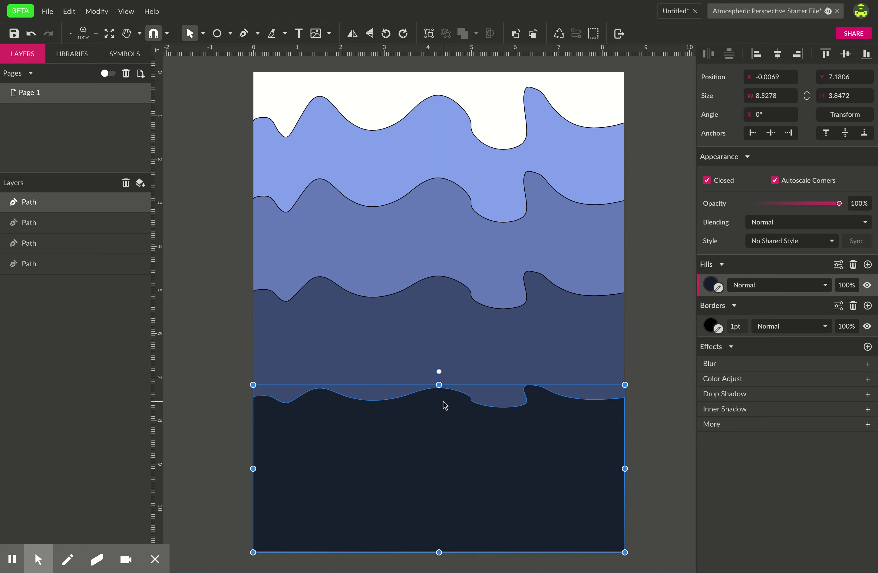
Lower the upper edges of the two darkest hills, to about 5.3 in and 7.42 in down the page.
left_click(435, 286)
left_click_drag(439, 270, 438, 305)
key("ctrl+z")
left_click(672, 260)
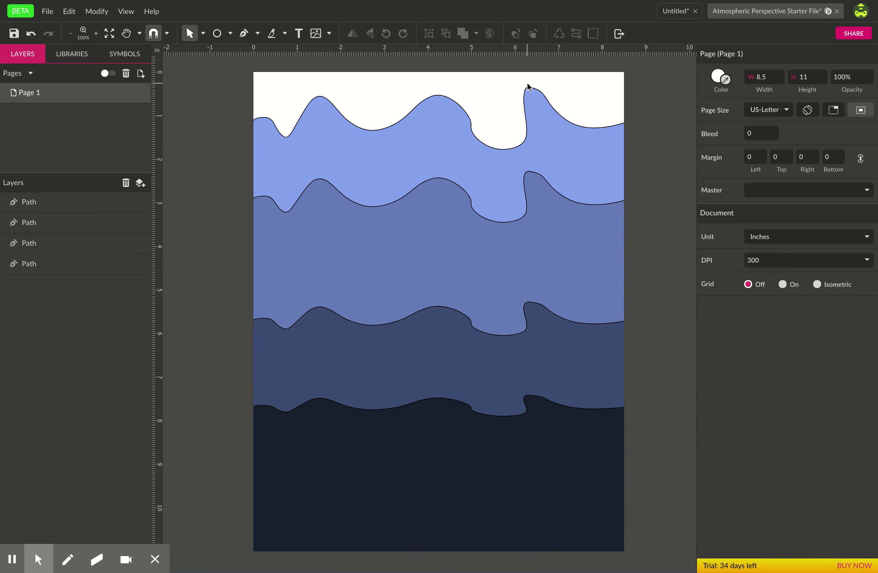
Sample the lightest hill's blue as the page background color and lighten it to a pale blue.
left_click(499, 98)
left_click(718, 77)
left_click(717, 77)
left_click(726, 83)
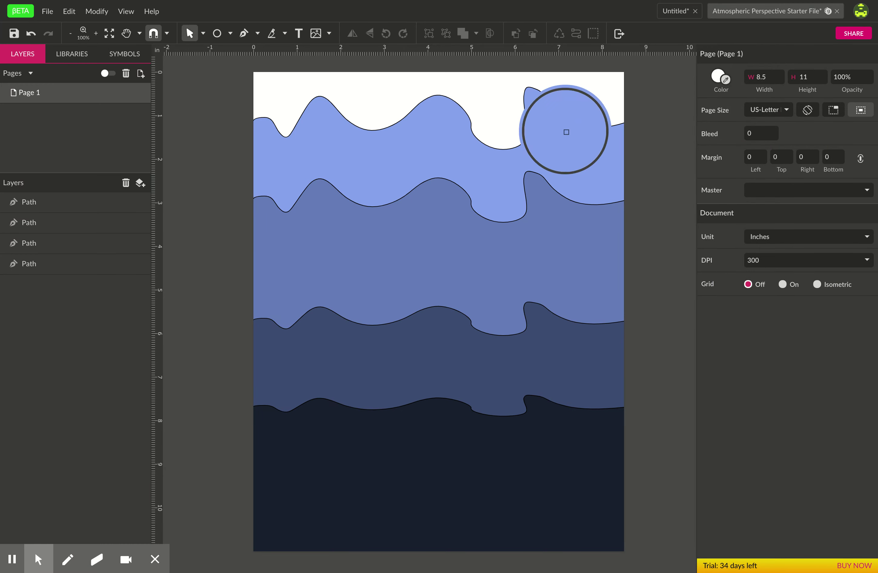
left_click(578, 147)
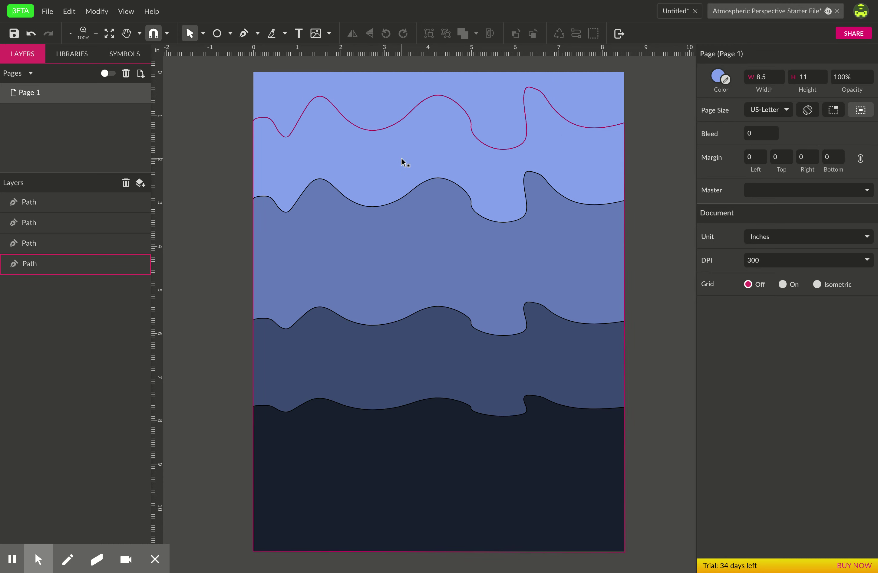
left_click(717, 79)
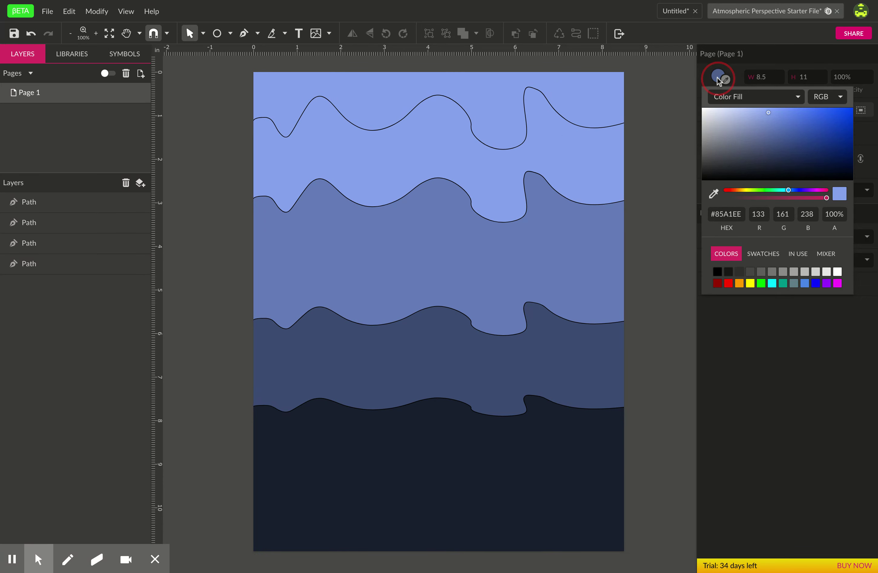
left_click_drag(767, 113, 712, 111)
left_click(654, 102)
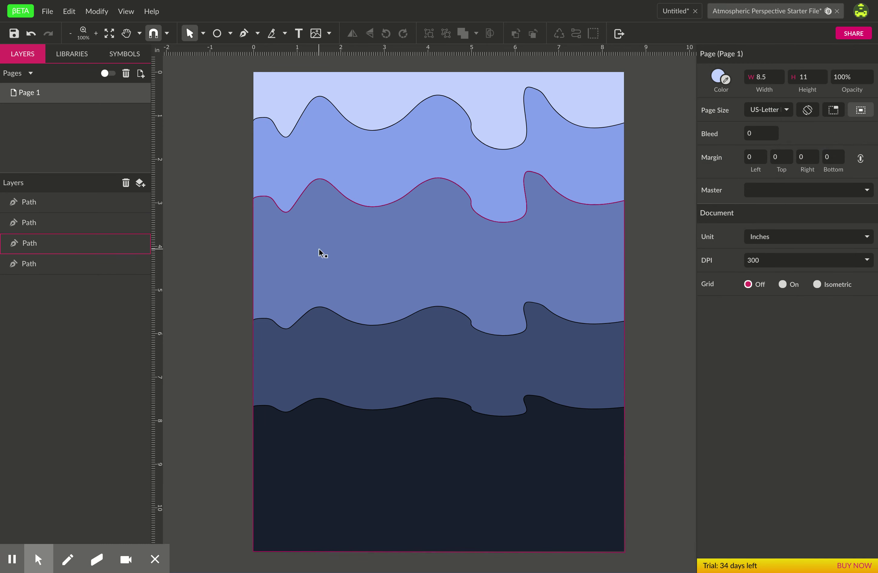
Remove the borders from all four hill paths at once.
left_click_drag(211, 84, 642, 560)
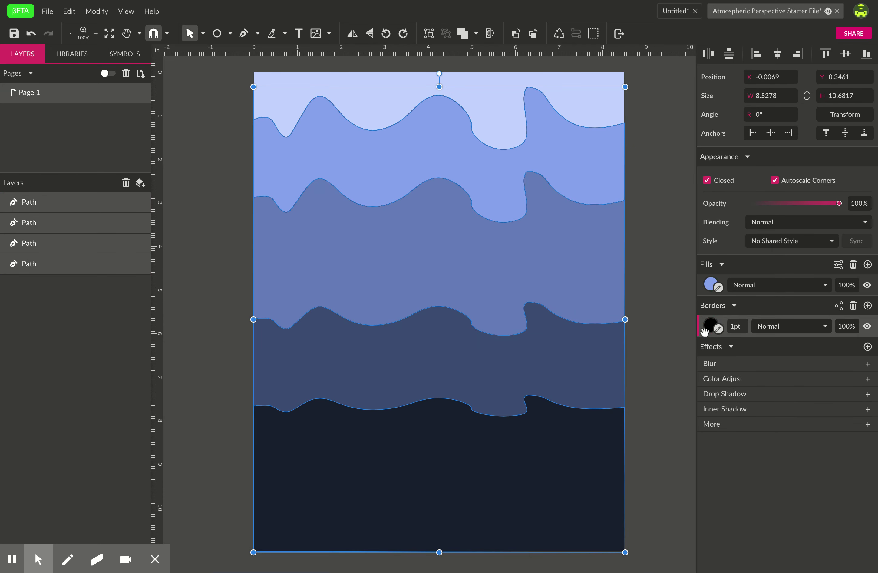
left_click(854, 306)
left_click(669, 257)
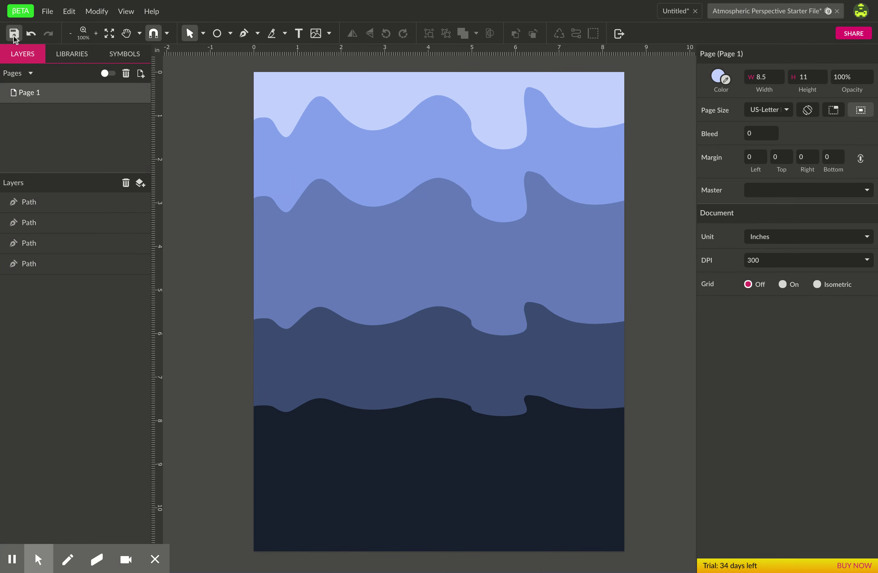
Lock all four hill paths in the layer stack.
left_click(60, 209)
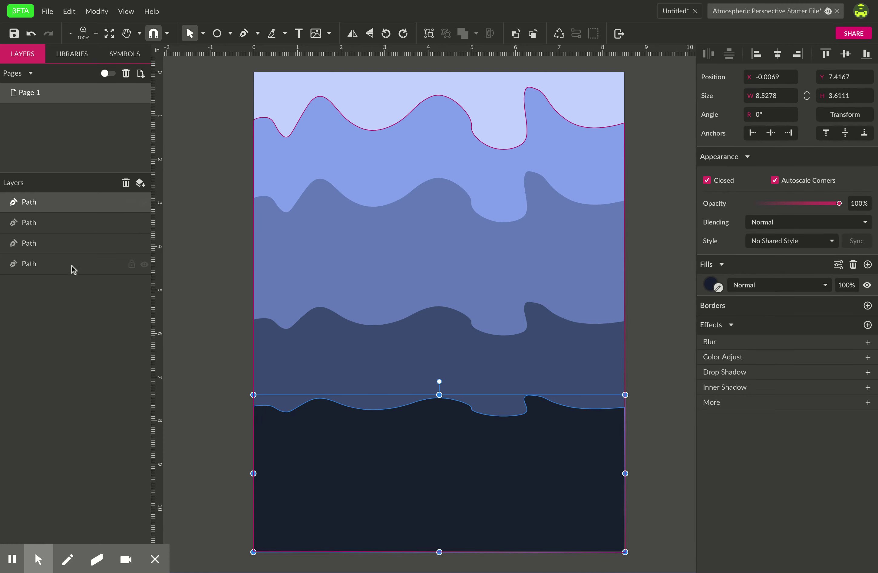
left_click(224, 117)
left_click_drag(224, 117, 485, 557)
key("Escape")
left_click(71, 203)
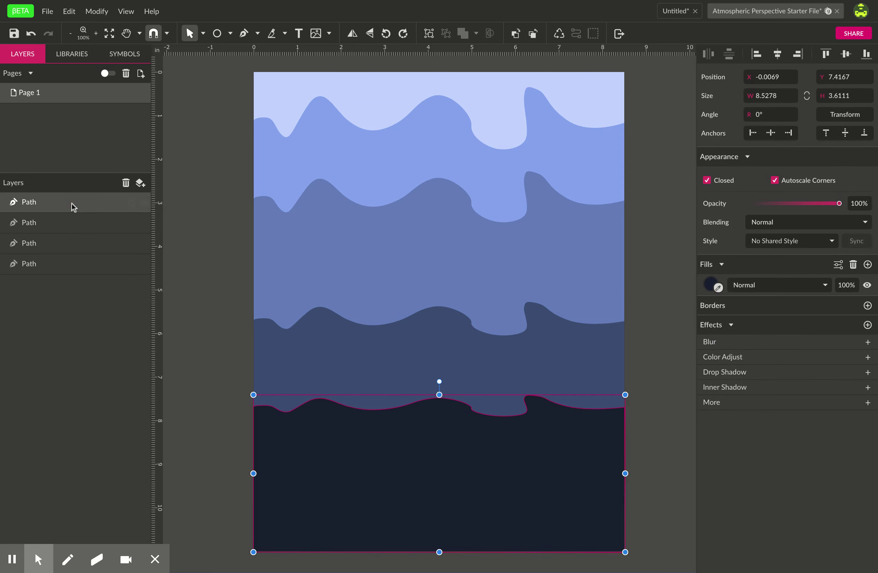
left_click(66, 267, "shift")
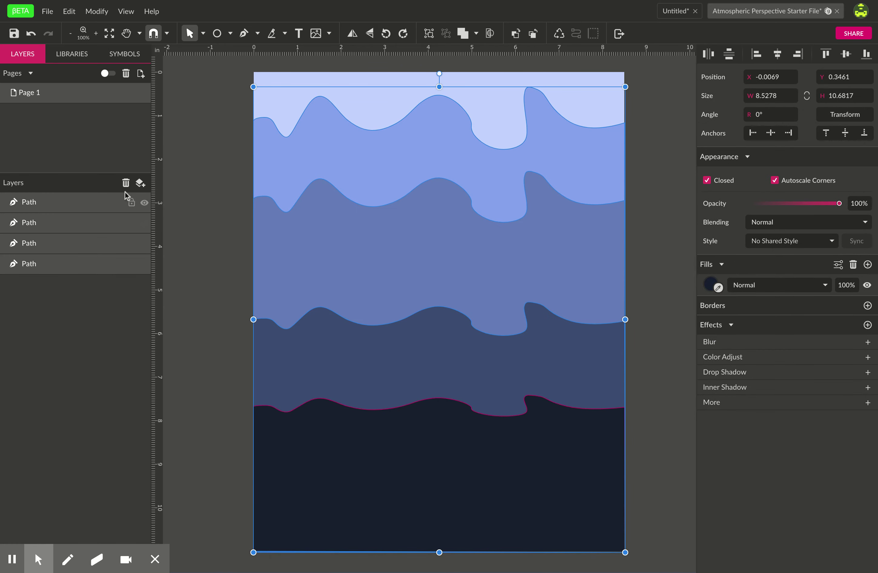
left_click(132, 204)
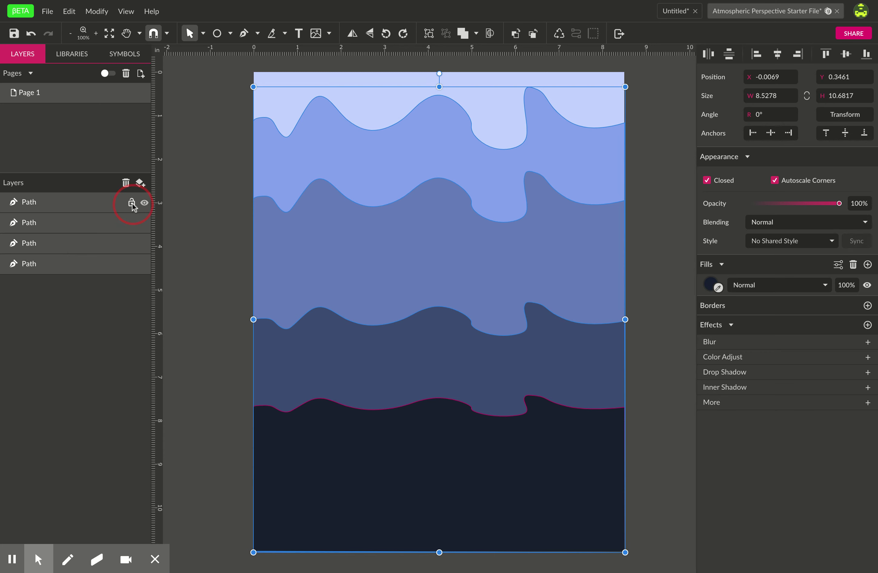
left_click(131, 223)
left_click(132, 244)
left_click(129, 267)
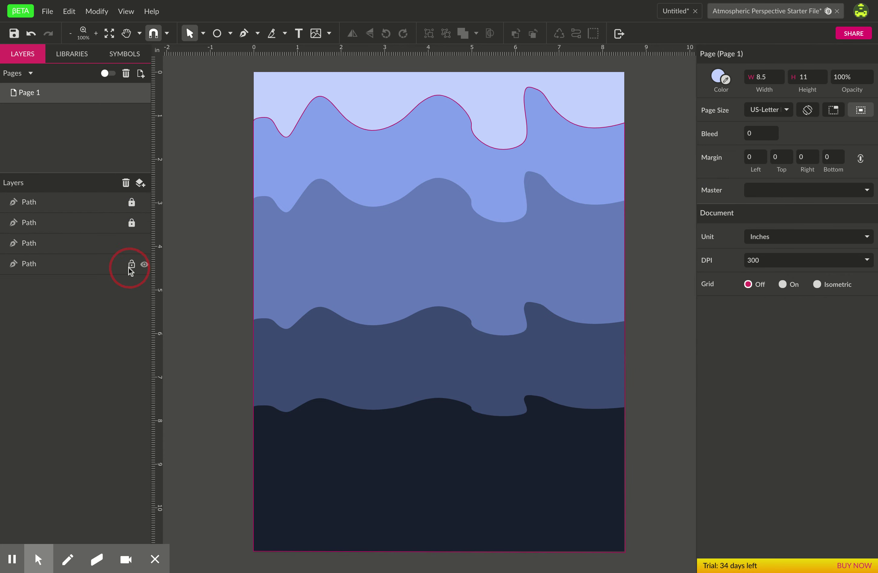
left_click(132, 244)
Draw a house-body rectangle about 2.18 by 1.78 in over the boundary between the two darkest hills.
key("h")
left_click(361, 431, "ctrl")
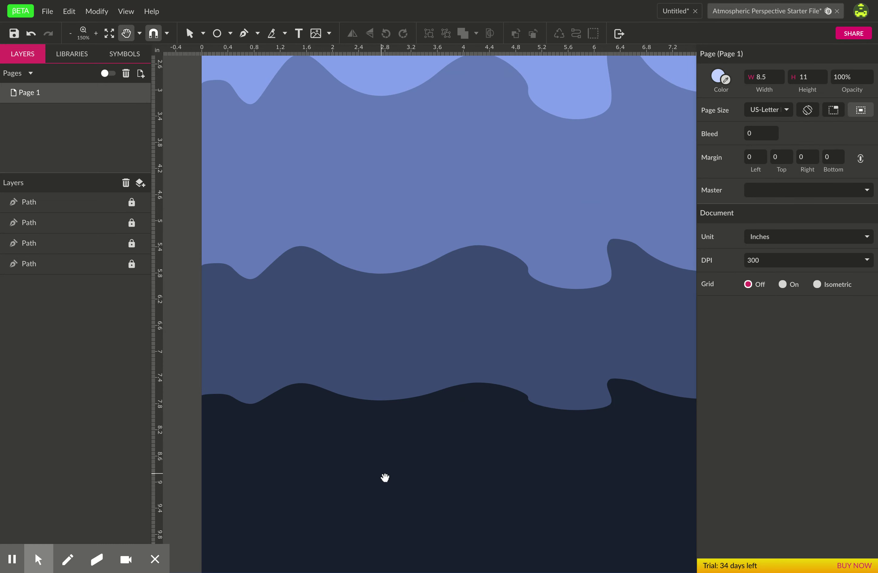
left_click(189, 33)
left_click(230, 33)
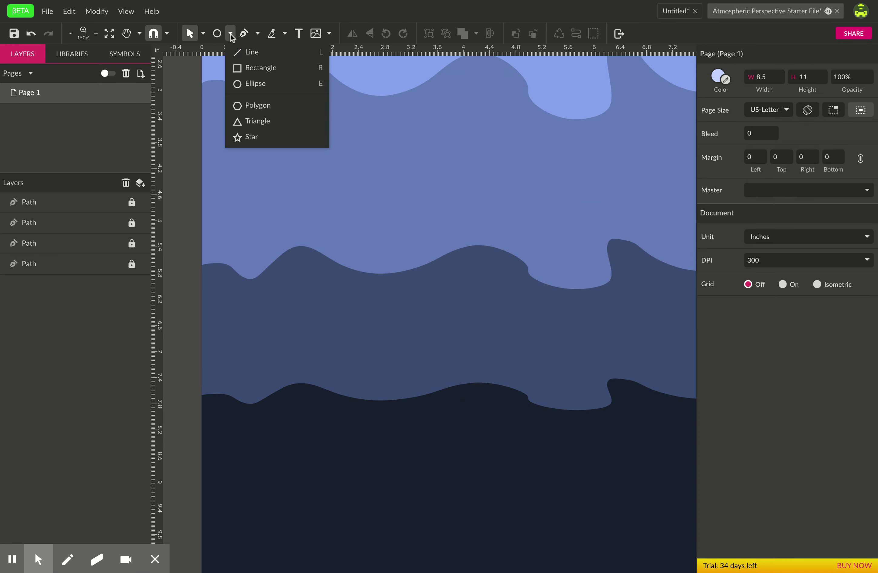
left_click(240, 68)
left_click_drag(316, 304, 457, 421)
left_click_drag(366, 358, 360, 357)
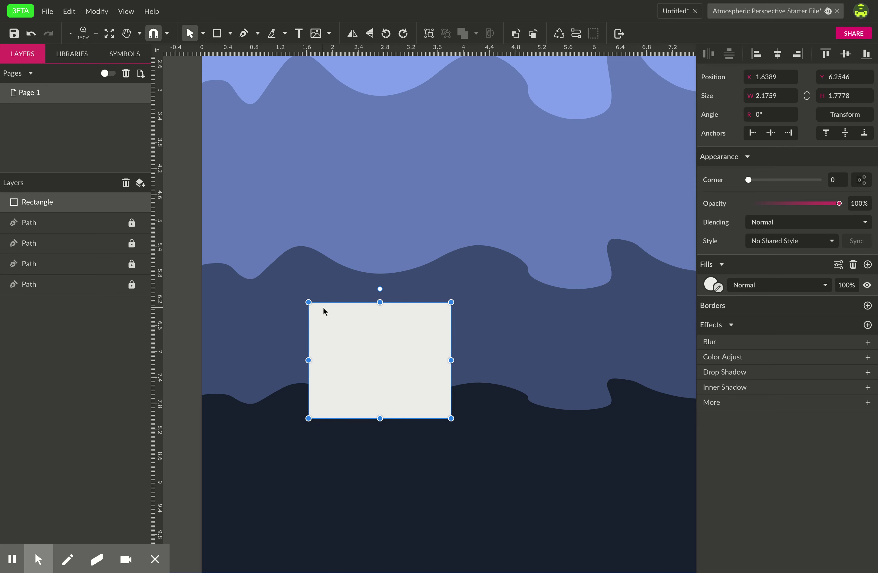
Add an eave rectangle about 2.57 by 0.30 in across the house body's upper edge and a triangular roof above it.
key("r")
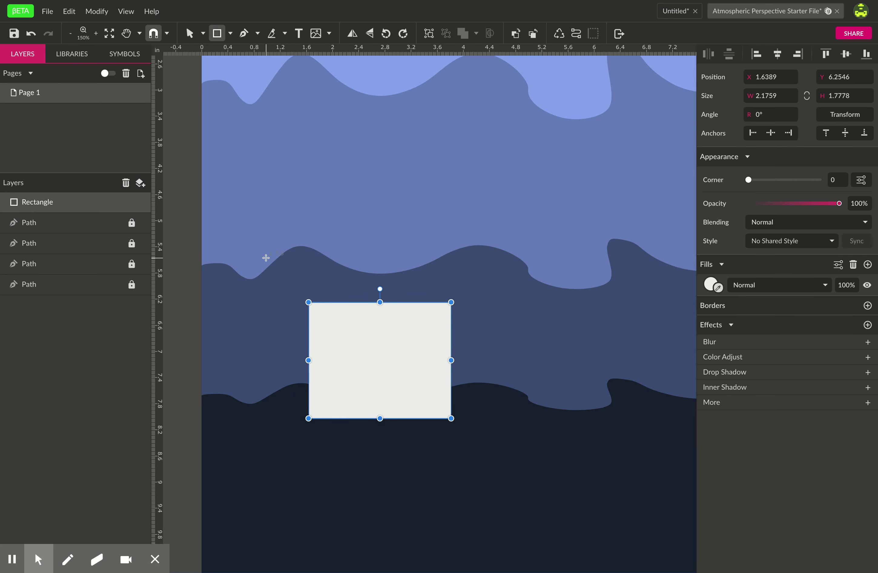
left_click_drag(299, 289, 467, 309)
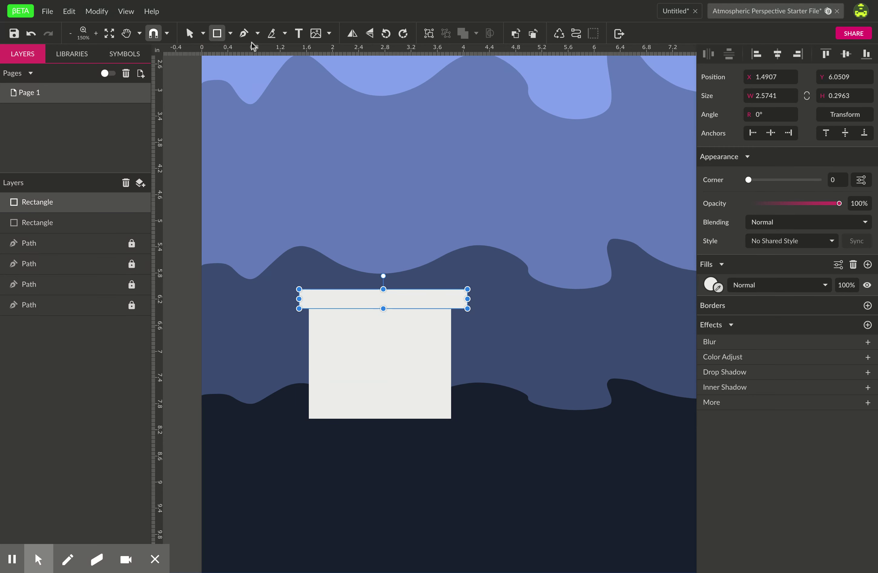
left_click(231, 34)
left_click(267, 122)
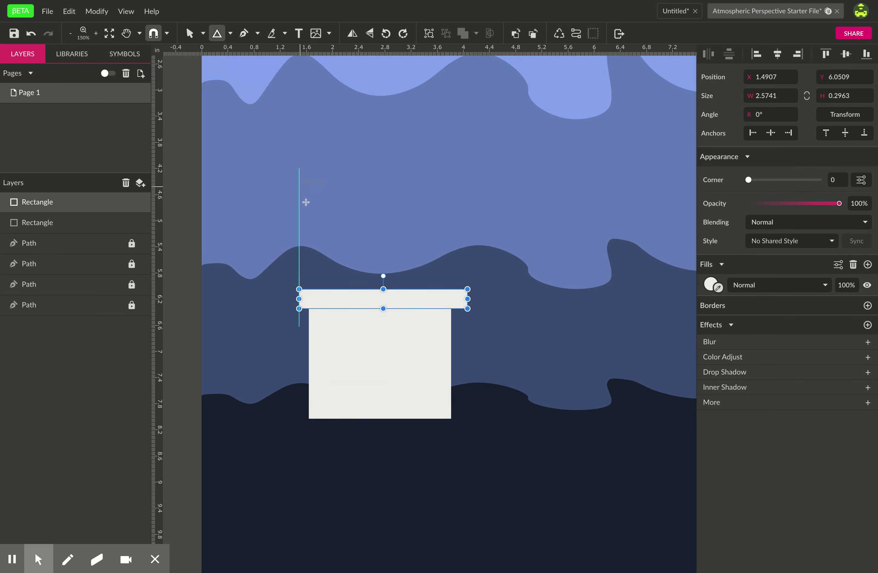
left_click_drag(324, 183, 398, 227)
left_click_drag(346, 187, 405, 253)
Unite the roof, eave and house body into one compound shape and move it toward the page's left edge.
left_click(510, 300)
left_click_drag(254, 183, 385, 412)
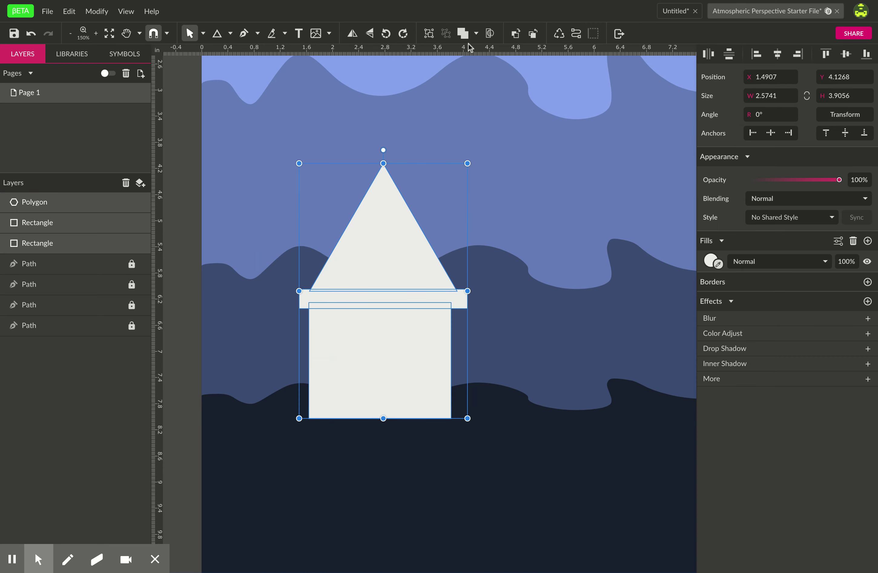
left_click(476, 33)
left_click(494, 53)
left_click_drag(442, 311, 383, 328)
left_click(455, 205)
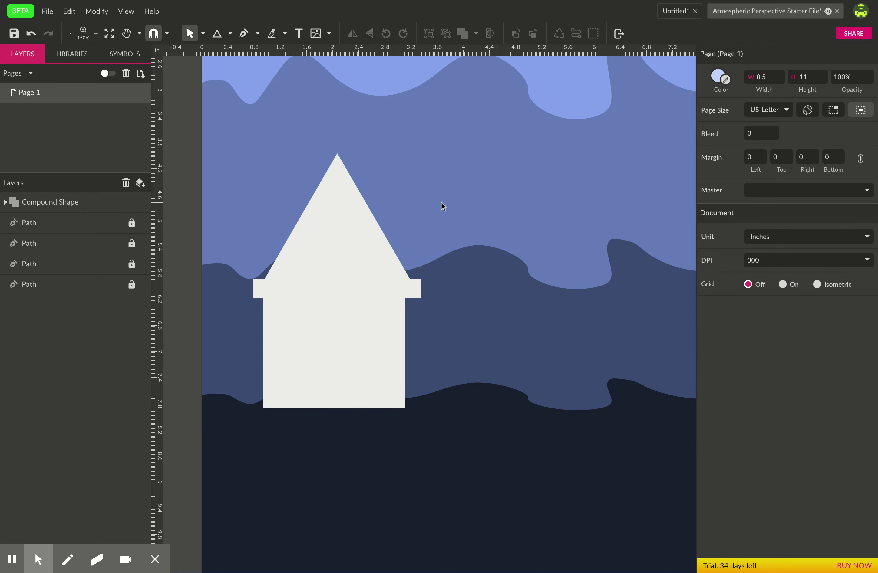
Place two square windows about 0.69 in wide side by side on the house body.
left_click(202, 35)
left_click(231, 33)
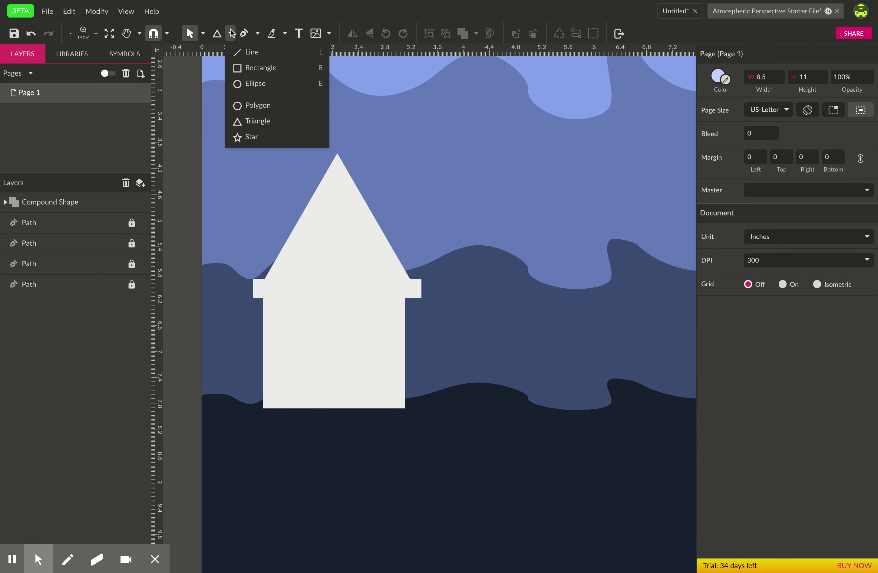
left_click(250, 70)
mouse_move(300, 322)
left_mouse_down()
mouse_move(282, 307)
mouse_move(327, 351)
mouse_move(372, 334)
left_mouse_up()
left_click(305, 335)
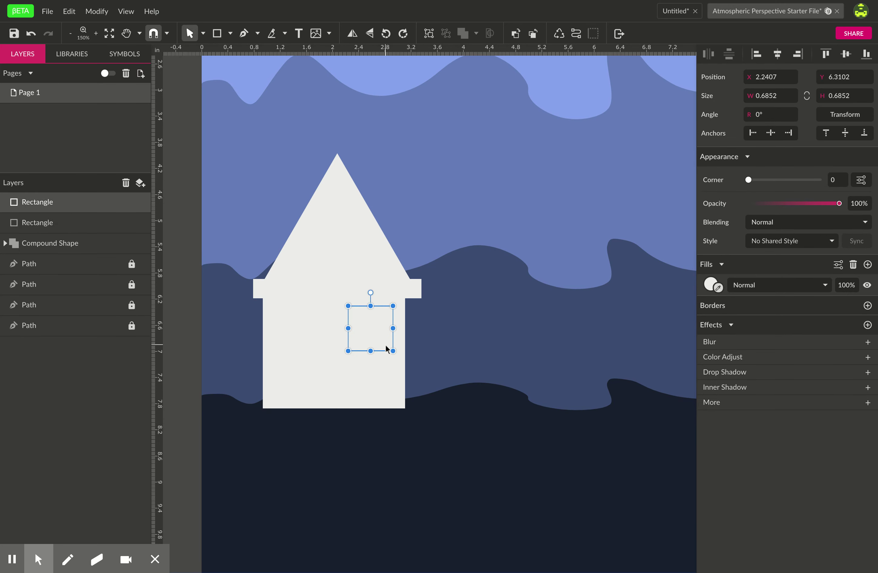
Draw a round attic window about 0.35 in across in the roof's gable.
left_click(230, 33)
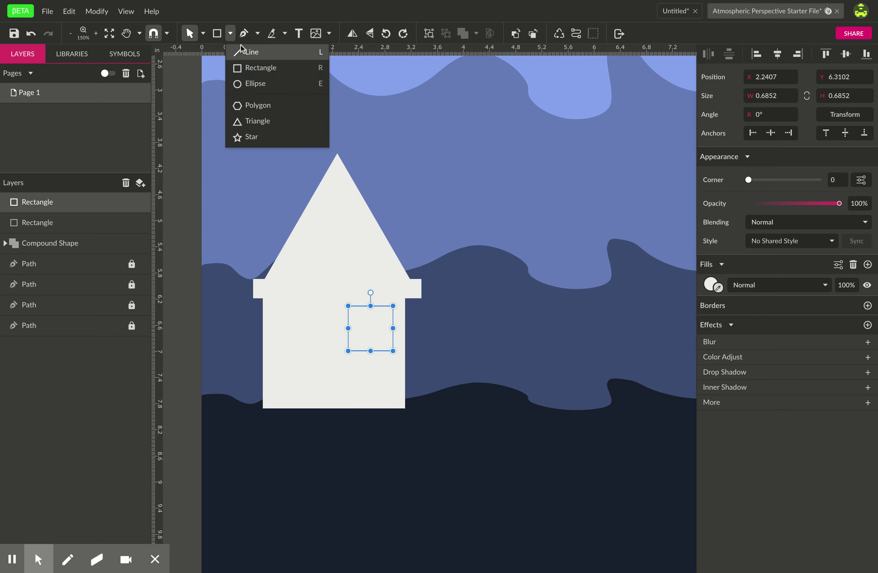
left_click(249, 85)
left_click_drag(328, 239, 351, 263)
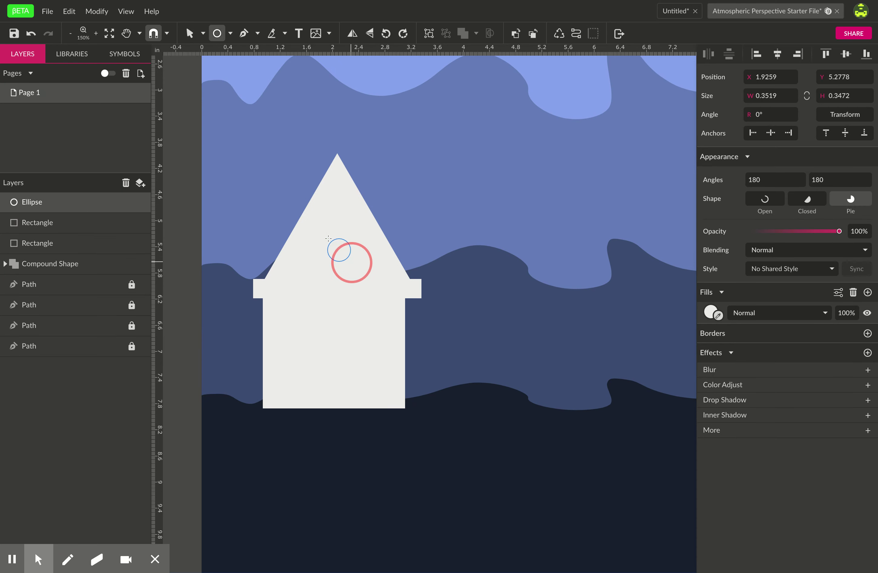
left_click(441, 224)
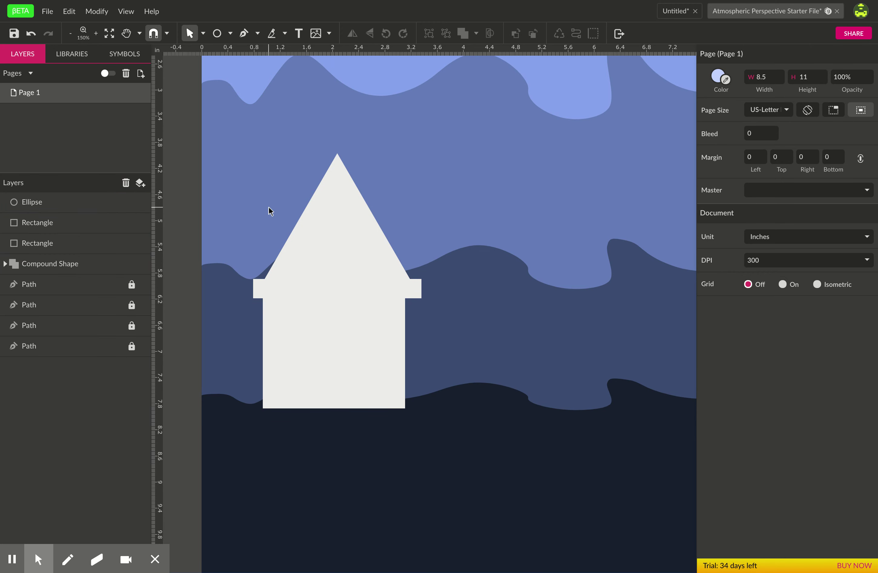
Subtract the two square windows and the round window from the house shape.
mouse_move(237, 146)
left_mouse_down()
mouse_move(373, 366)
mouse_move(237, 146)
left_mouse_up()
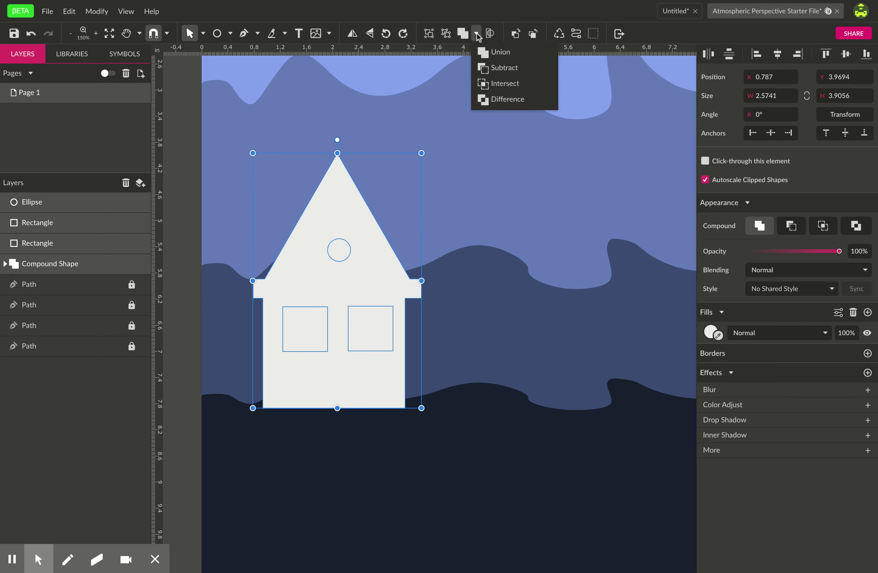
left_click(494, 69)
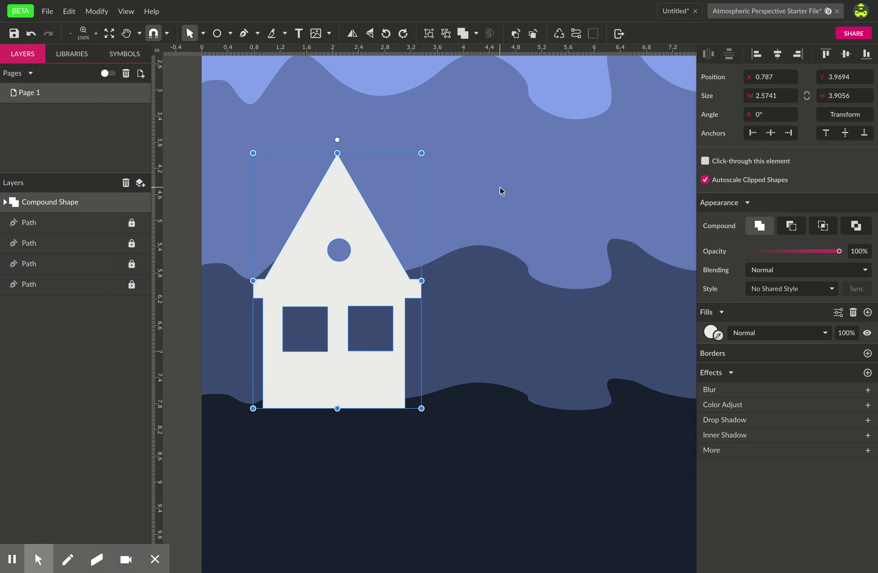
left_click(487, 220)
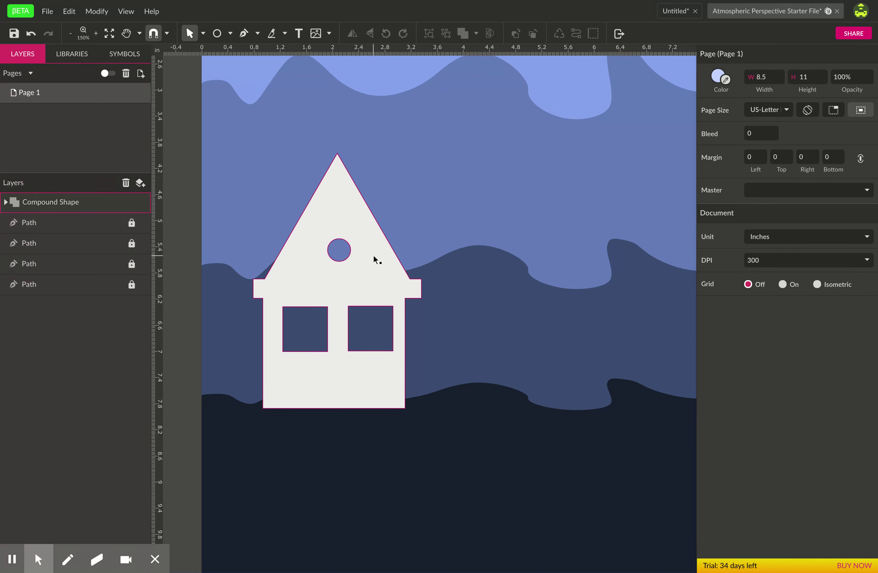
Fill the house with the dark navy sampled from the foreground hill.
left_click(340, 396)
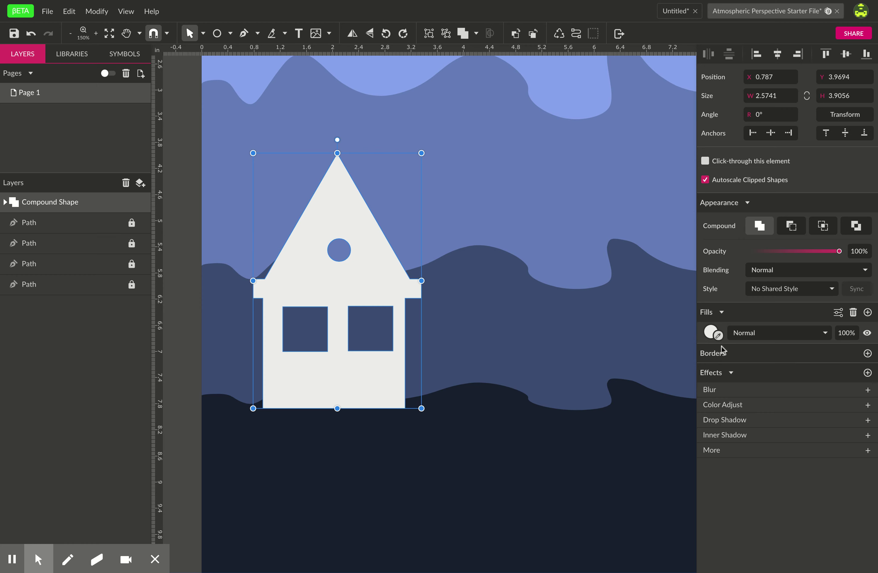
left_click(719, 336)
left_click(493, 484)
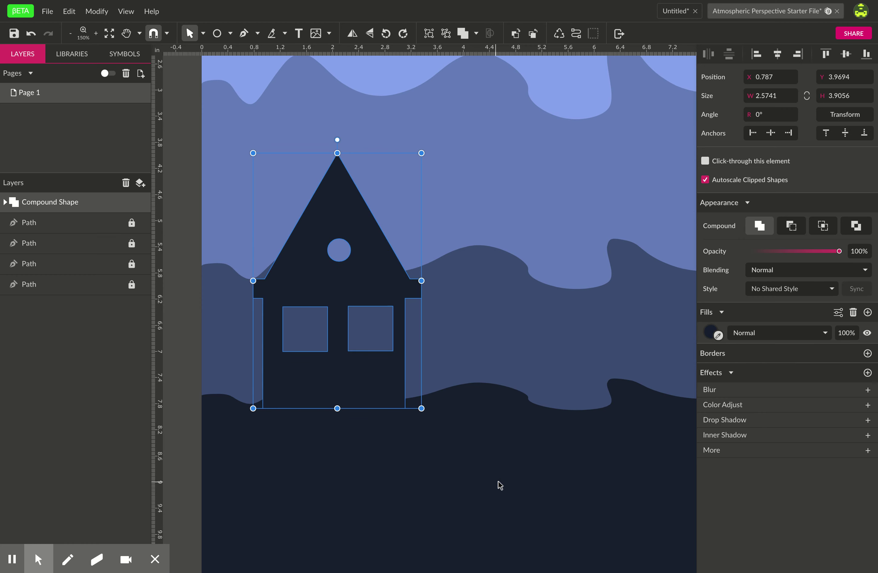
Scale the house down to about 2.15 by 3.27 in, keeping its base in the darkest hill.
key("space")
left_click_drag(528, 462, 449, 476)
left_click(428, 357)
left_click(323, 253)
left_click_drag(347, 164, 319, 205)
left_click(364, 420)
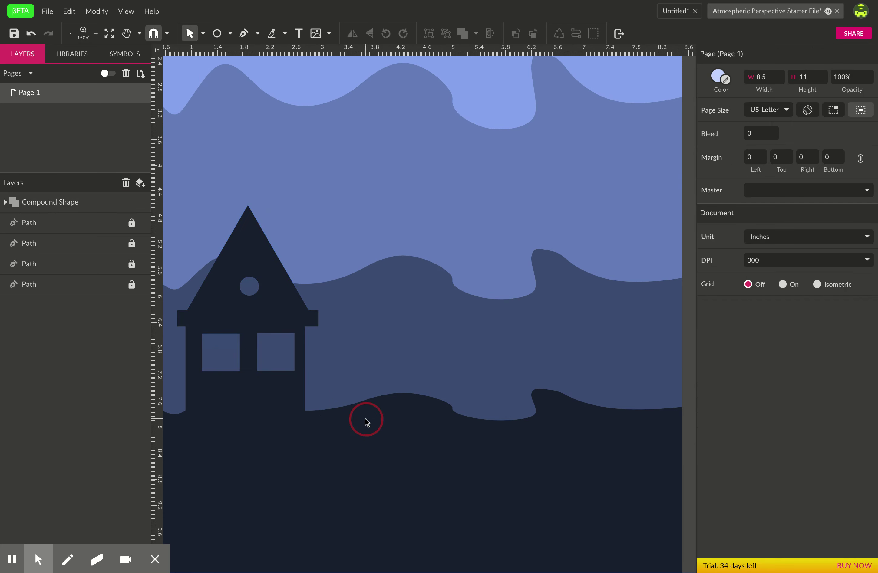
Duplicate the house to its right along the dark hill and stretch the copy to about 3.40 in tall.
left_click(280, 330)
left_click_drag(249, 326, 449, 325)
left_click(574, 358)
left_click(484, 410)
left_click(448, 418)
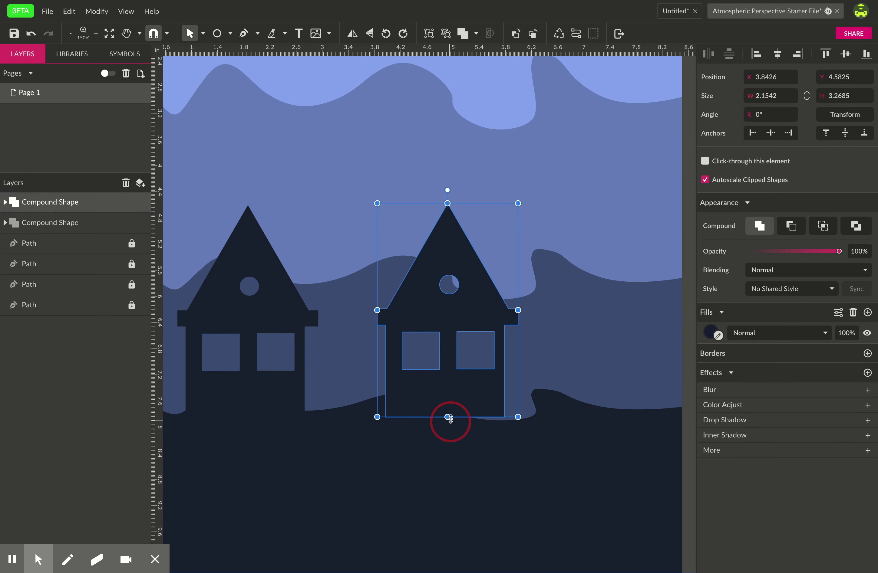
left_click_drag(450, 419, 449, 425)
Delete the round window cutout from the second house.
double_click(449, 287)
left_click(449, 288)
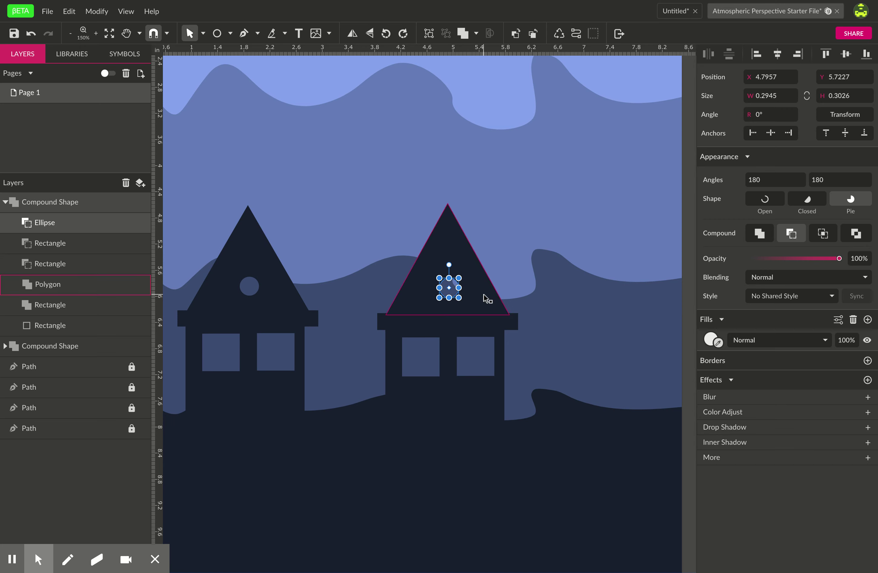
key("Delete")
Extend the second house's right window cutout downward to the ground to form a door.
left_click(488, 382)
left_click(481, 370)
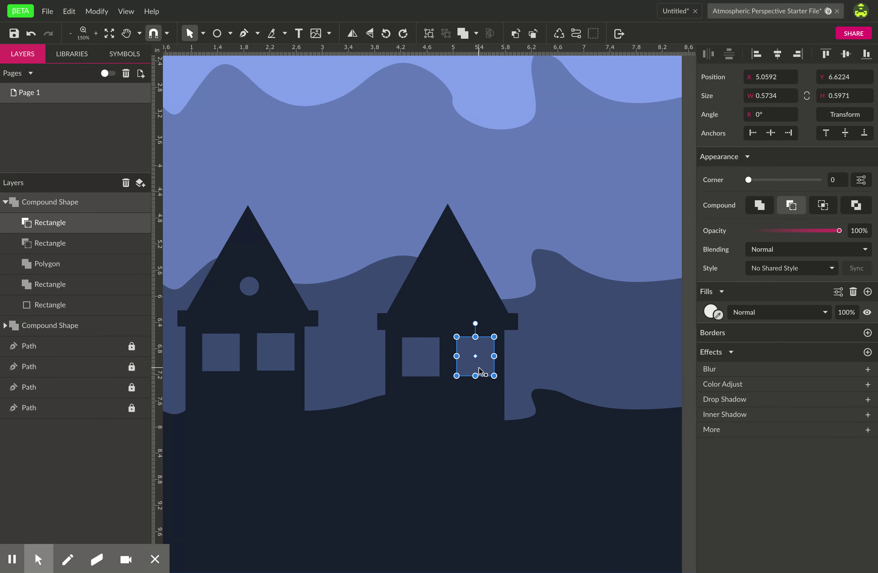
left_click_drag(476, 376, 474, 416)
key("Escape")
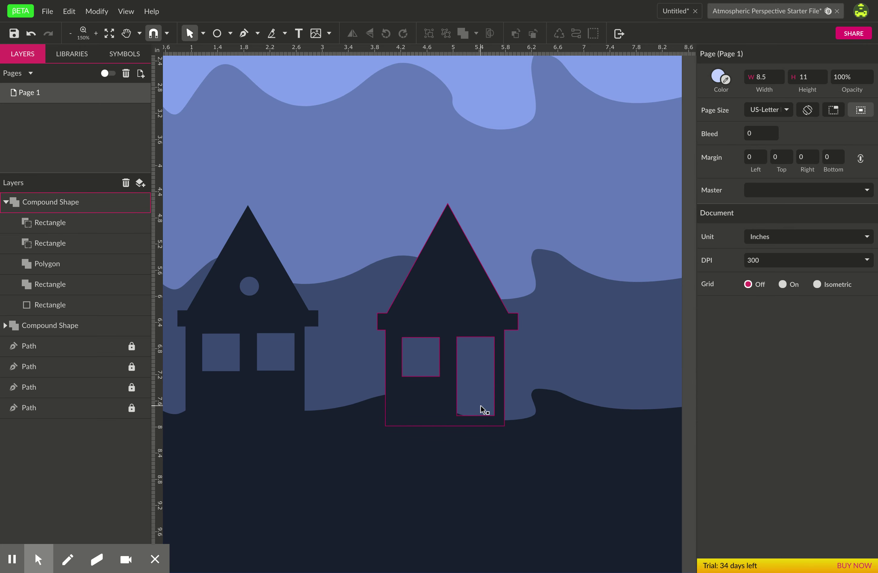
left_click(481, 414)
left_click(527, 353)
Duplicate the second house to the page's right edge as a third house.
left_click(449, 291)
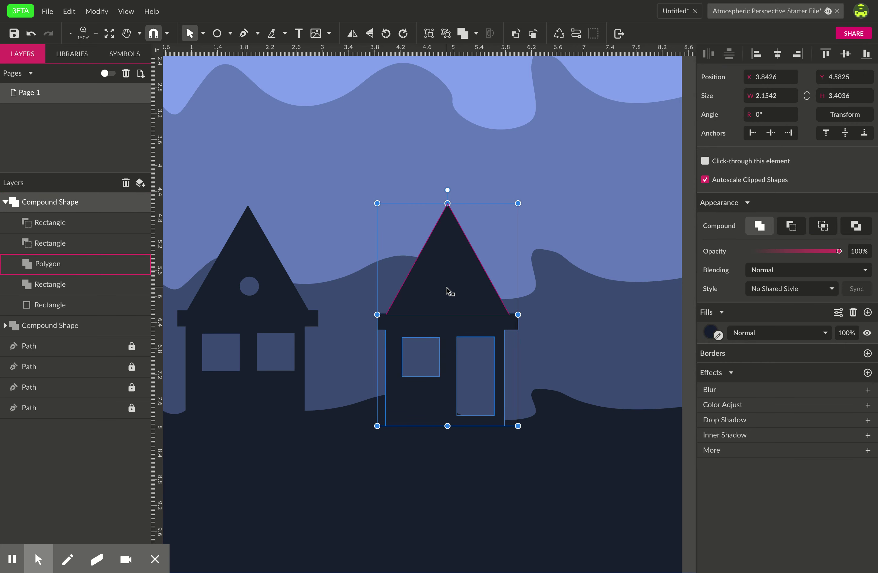
left_click_drag(449, 291, 610, 296, "alt")
double_click(611, 270)
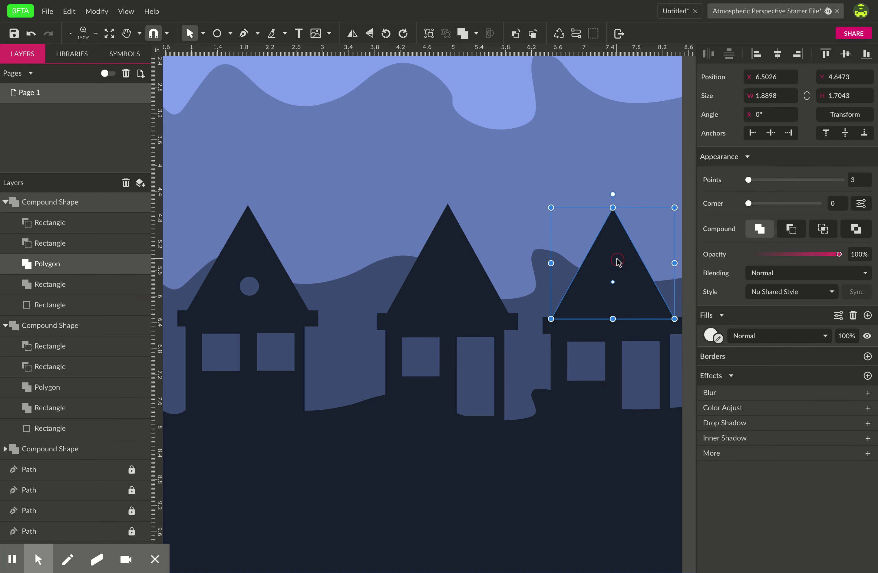
left_click(547, 513)
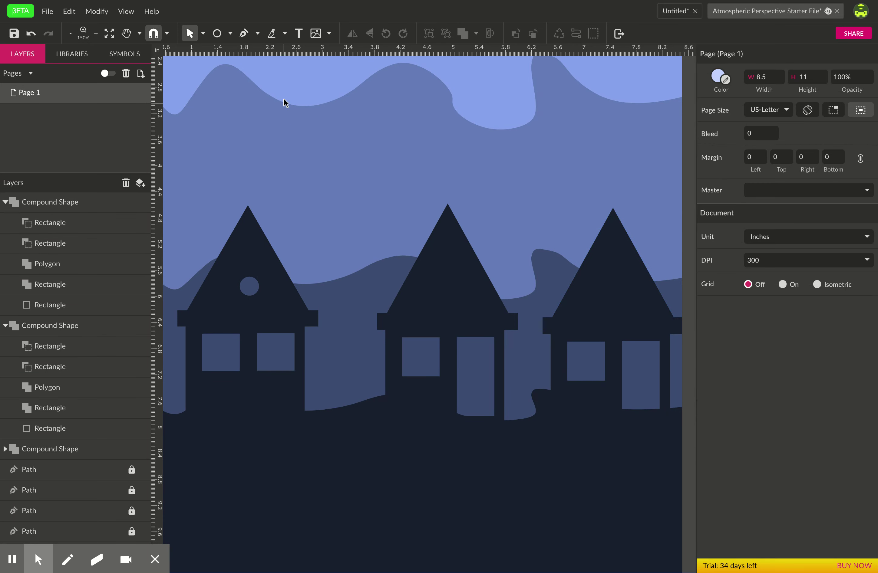
Reshape the third house's triangular roof into a lower barn-style roof about 1.69 by 1.85 in with bulging sides.
left_click(204, 35)
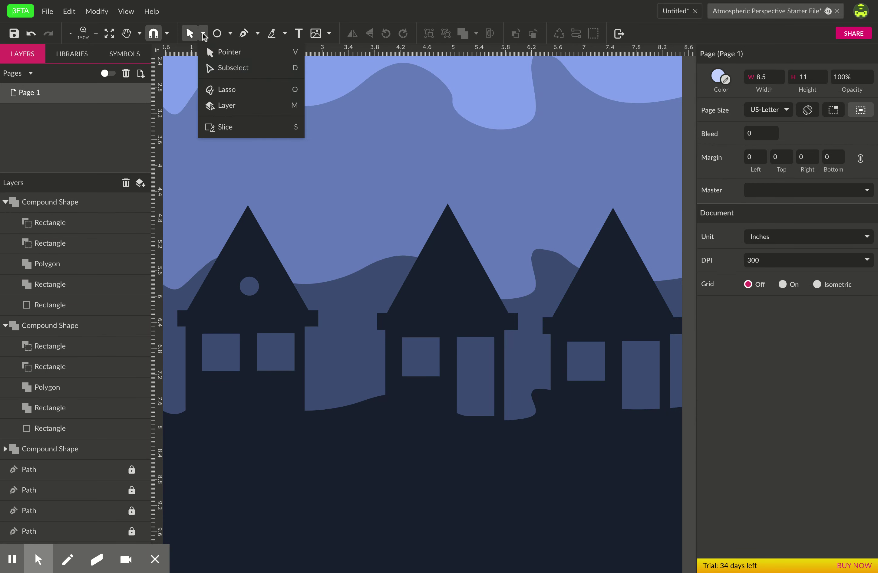
left_click(223, 69)
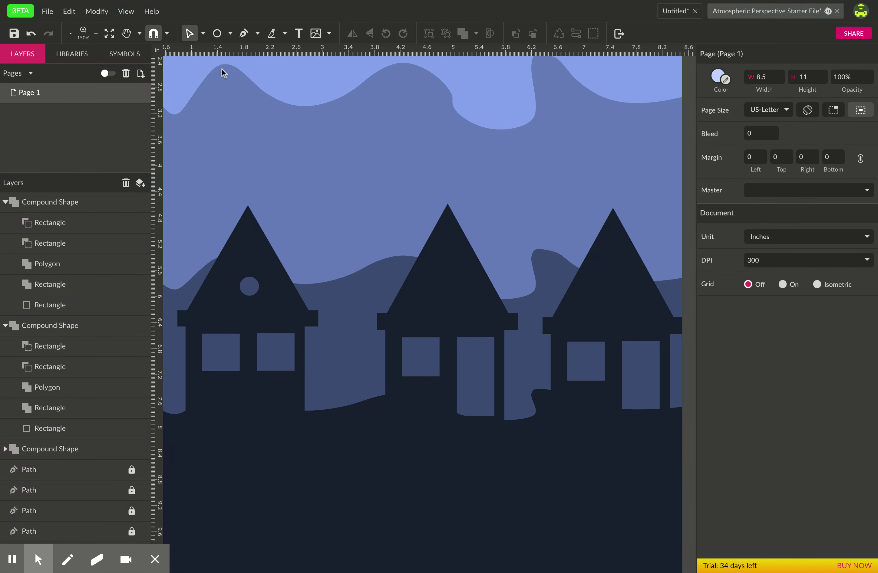
left_click(611, 276)
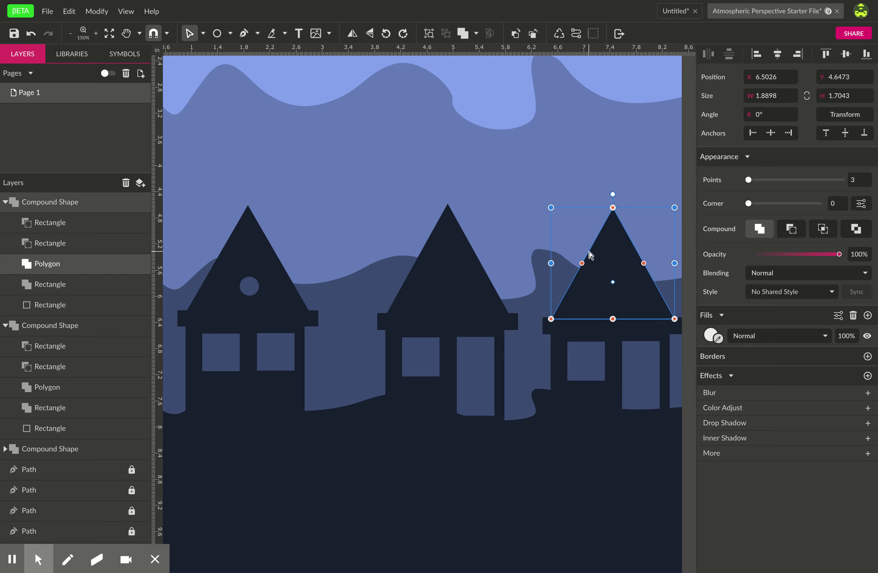
left_click_drag(583, 264, 566, 258)
left_click_drag(624, 291, 622, 291)
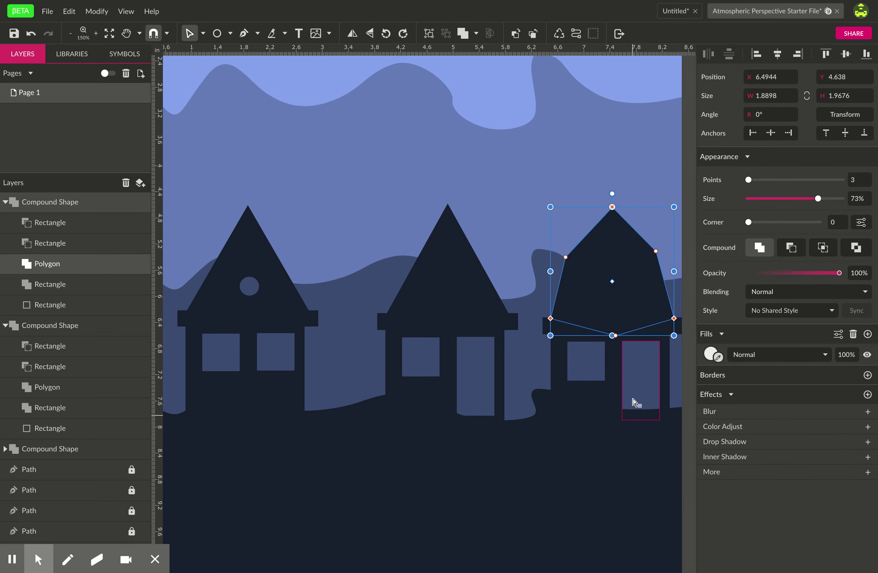
left_click_drag(612, 207, 614, 216)
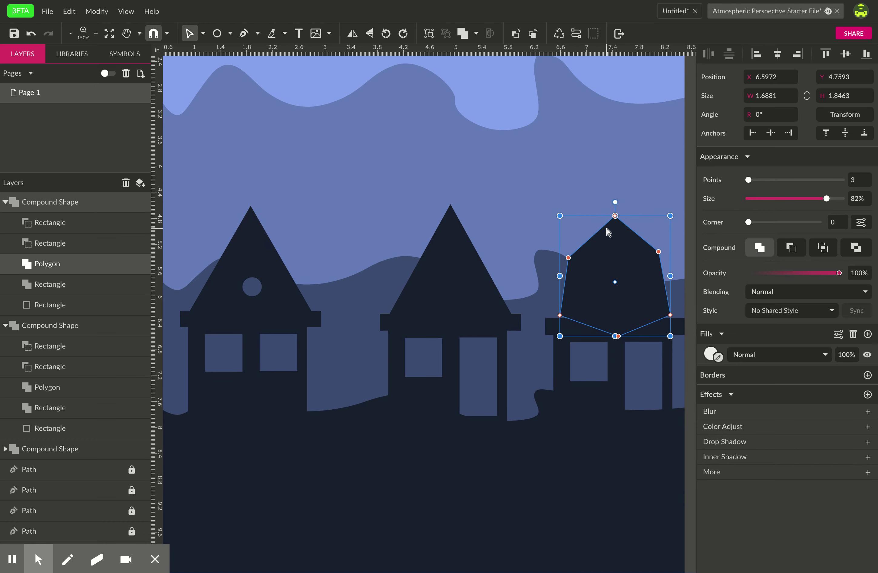
Move the third house's reshaped roof slightly down over its eave.
left_click(598, 270)
left_click(618, 332)
left_click(601, 302)
left_click(647, 511)
left_click(621, 300)
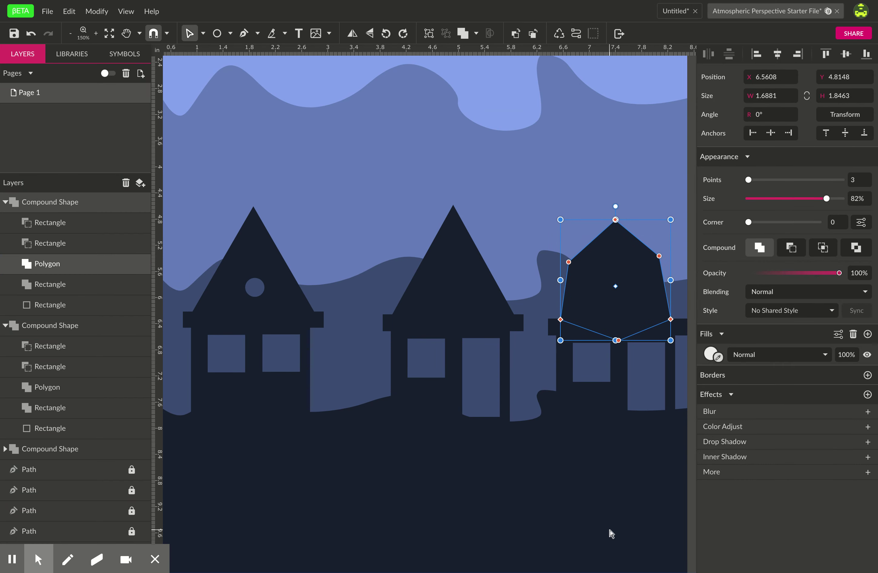
left_click(619, 522)
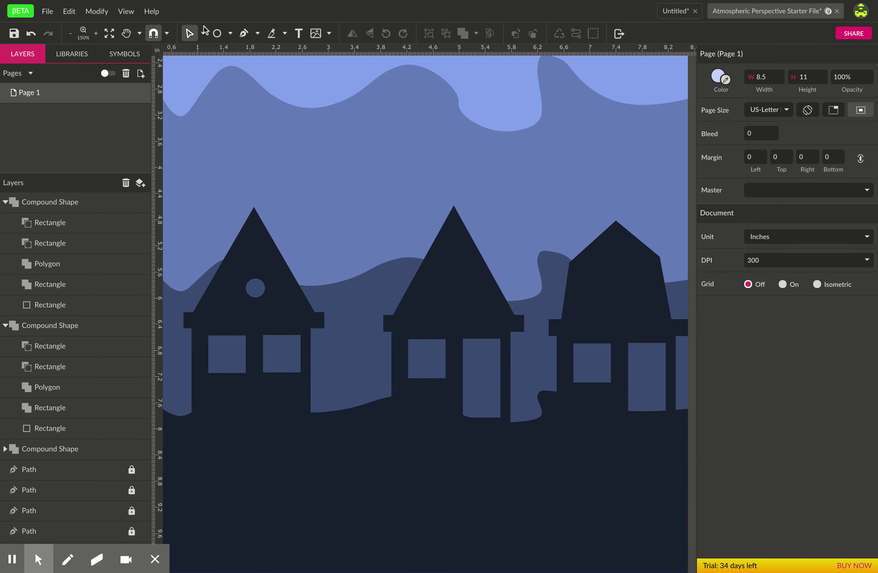
Draw a flagpole rectangle about 0.06 by 1.07 in rising from the third house's roof.
left_click(230, 33)
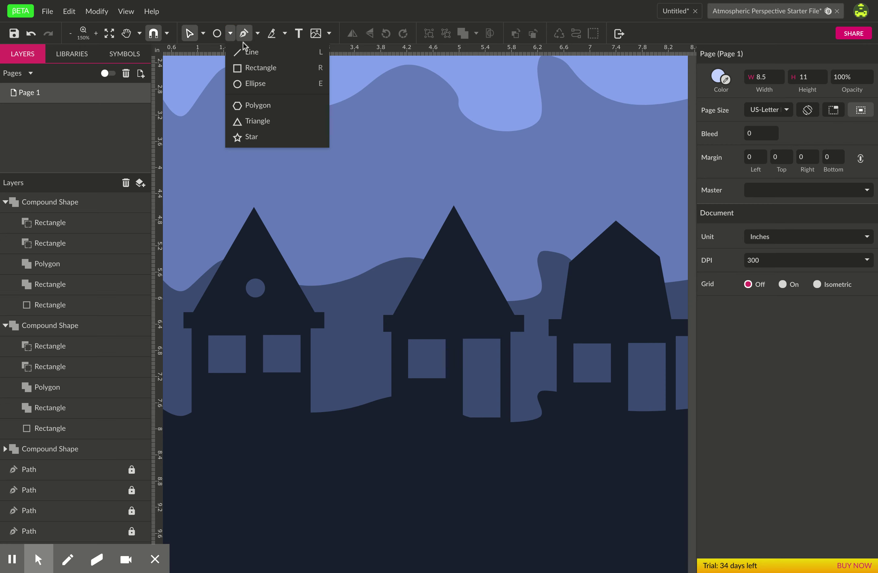
left_click(248, 66)
left_click_drag(602, 181, 606, 252)
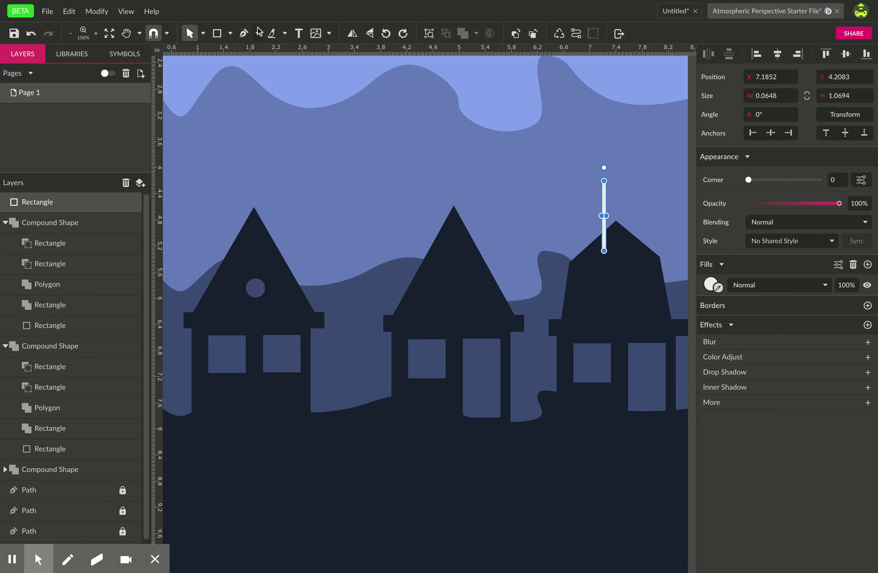
Add a triangular flag pointing left from the upper part of the flagpole.
left_click(230, 33)
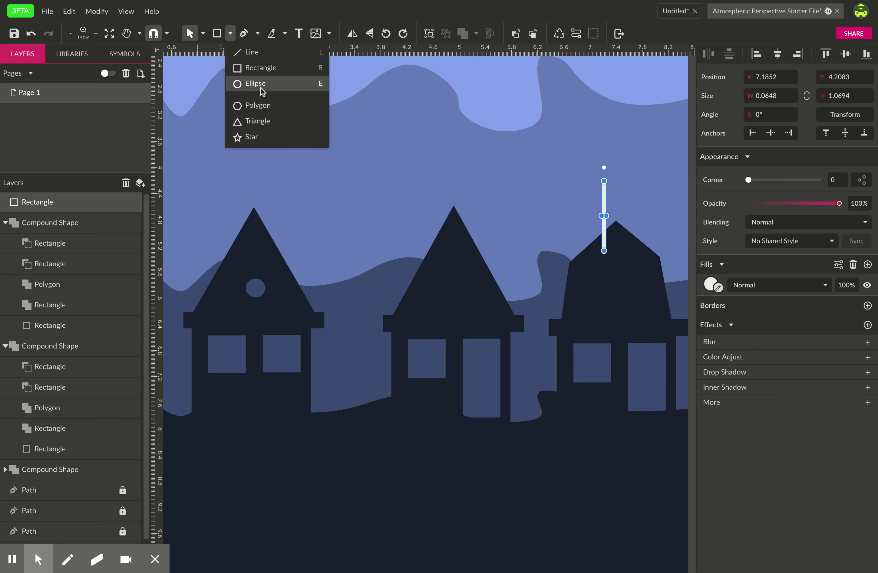
left_click(250, 119)
left_click_drag(551, 194, 569, 159)
left_click_drag(569, 224, 590, 198)
left_click(559, 155)
Unite the flag and flagpole with the third house into one compound shape.
left_click_drag(560, 156, 670, 353)
left_click(464, 37)
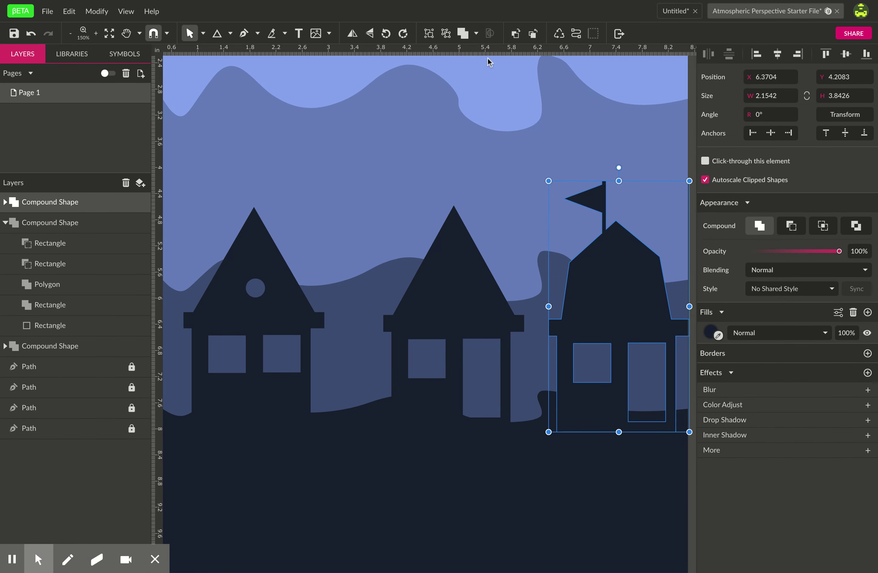
left_click(632, 147)
Duplicate all three houses together and place the copies over the lightest hills at the page's upper edge.
key("z")
left_click(562, 419, "alt")
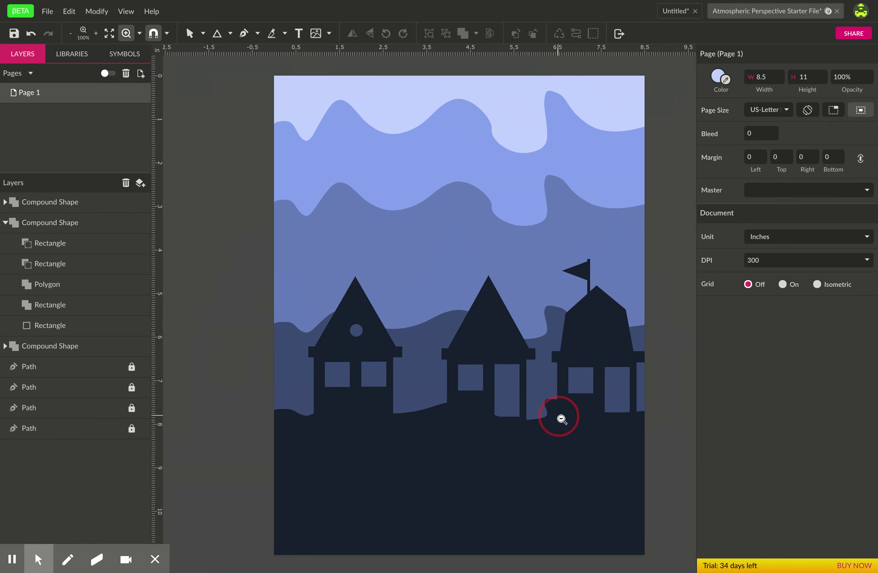
left_click(555, 430, "alt")
key("h")
left_click_drag(511, 453, 466, 402)
key("v")
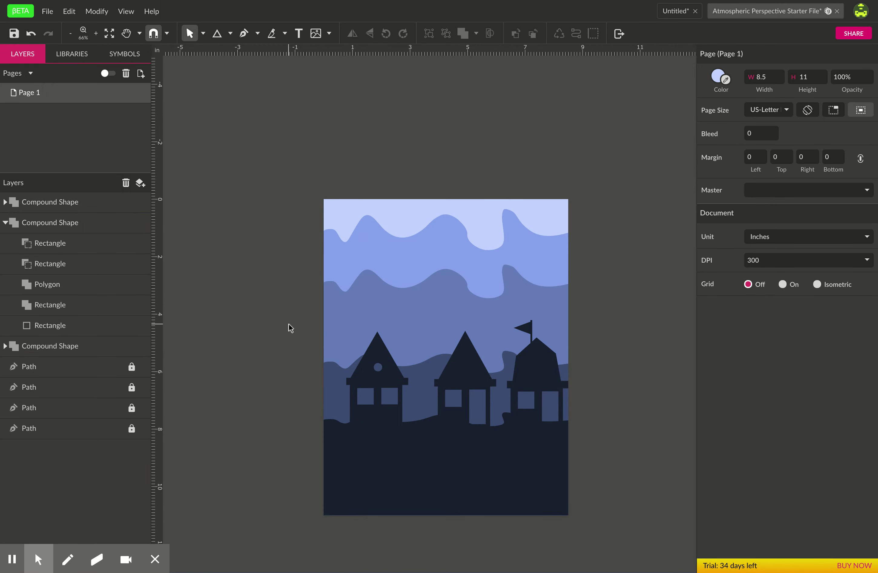
left_click_drag(264, 302, 637, 486)
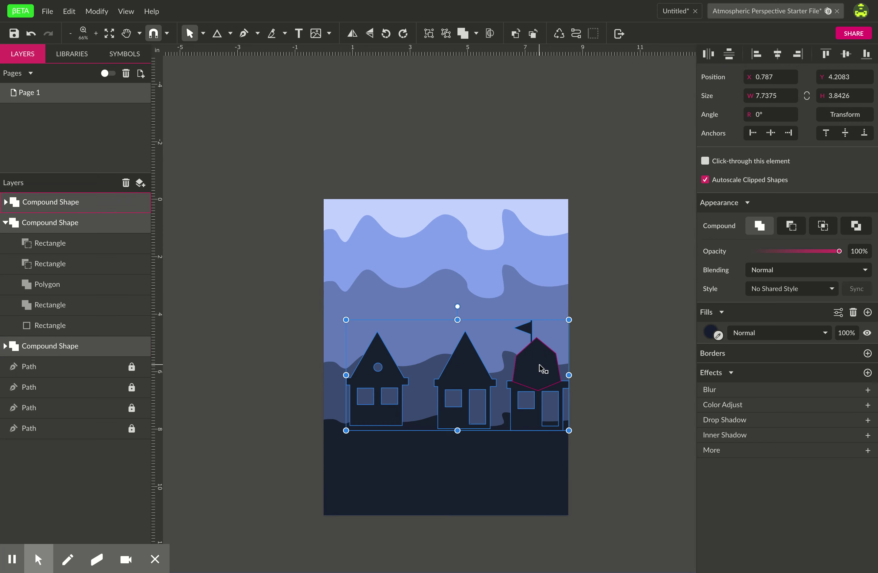
key("ctrl+z")
left_click_drag(535, 369, 518, 273)
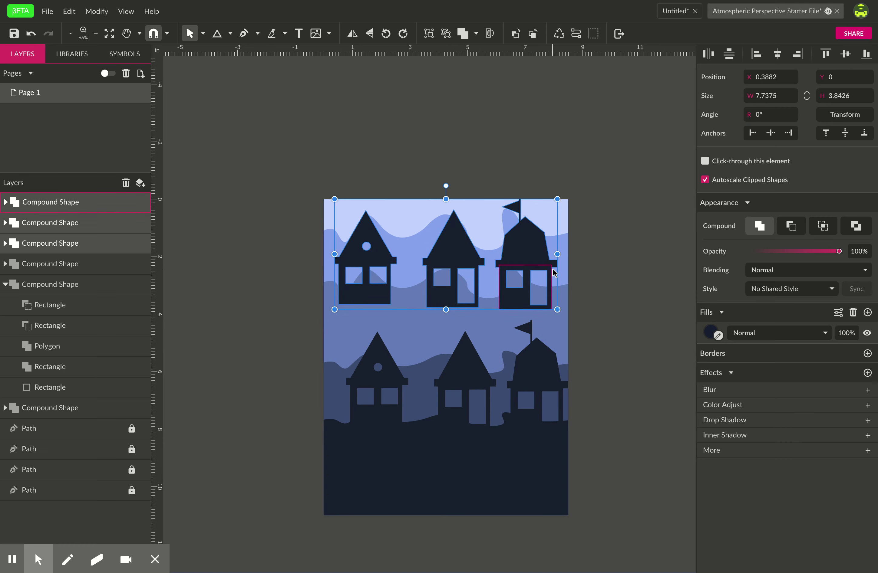
Scale the three copied houses down to about 0.78 in wide each and place them near the page's upper left.
left_click_drag(534, 289, 533, 227)
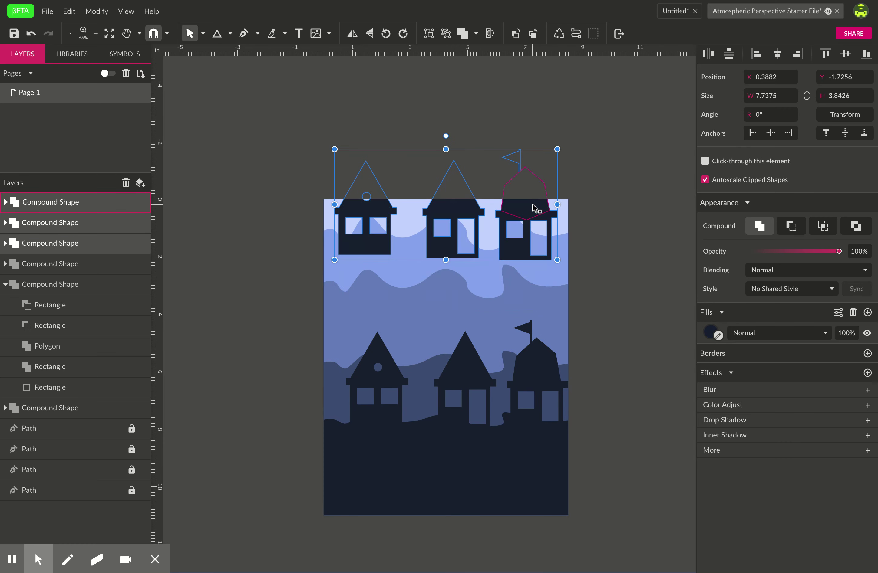
left_click_drag(557, 144, 409, 186)
left_click(455, 240)
key("z")
left_click(427, 246)
left_click(428, 248)
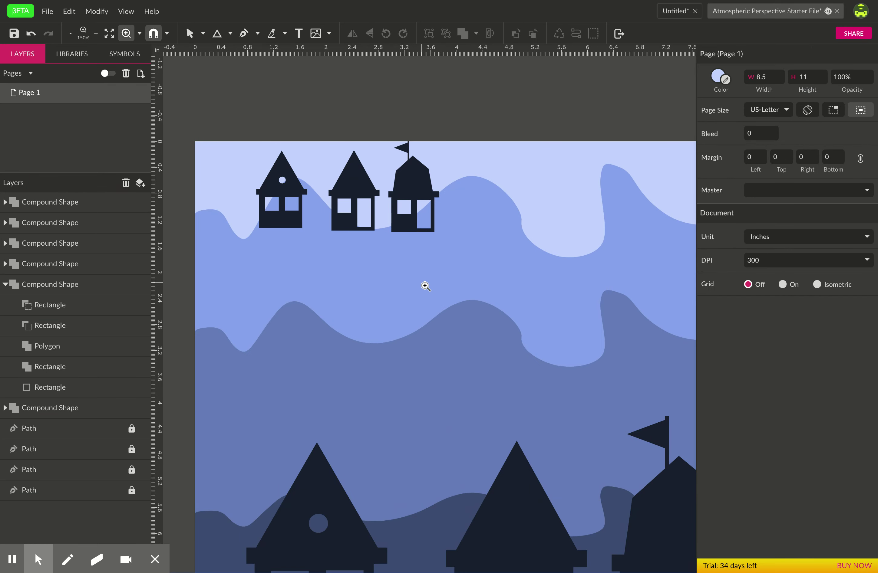
Spread the three small houses along the farthest hill, with the round-window one first, the flagged one second and the plain one last.
scroll(388, 209, "up", 2)
key("v")
left_click_drag(398, 180, 447, 281)
left_click_drag(423, 244, 571, 270)
left_click_drag(325, 196, 671, 246)
left_click_drag(246, 210, 324, 274)
left_click_drag(283, 221, 368, 227)
left_click(464, 310)
Fill each of the three small houses with the light blue sampled from the farthest hill.
key("space")
left_click_drag(503, 265, 414, 280)
left_click(288, 285)
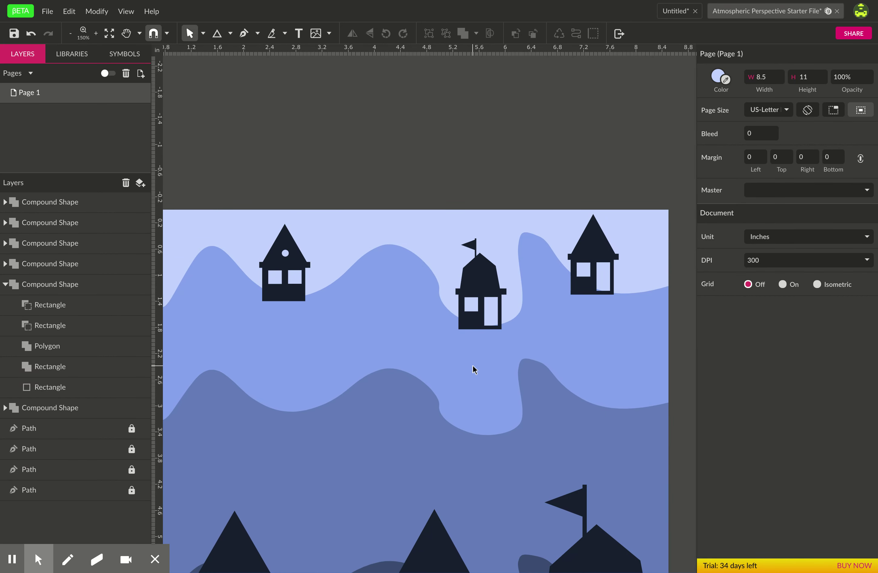
left_click_drag(237, 222, 347, 337)
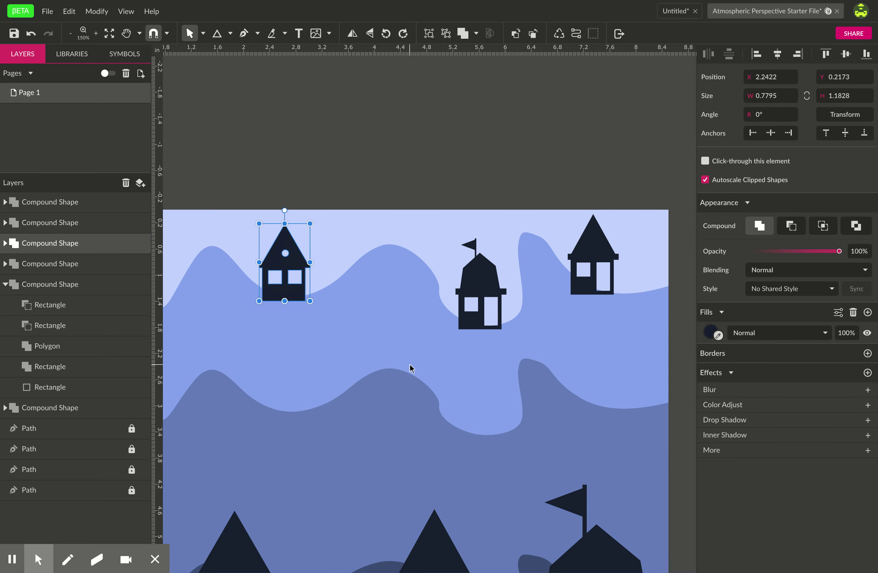
left_click(719, 336)
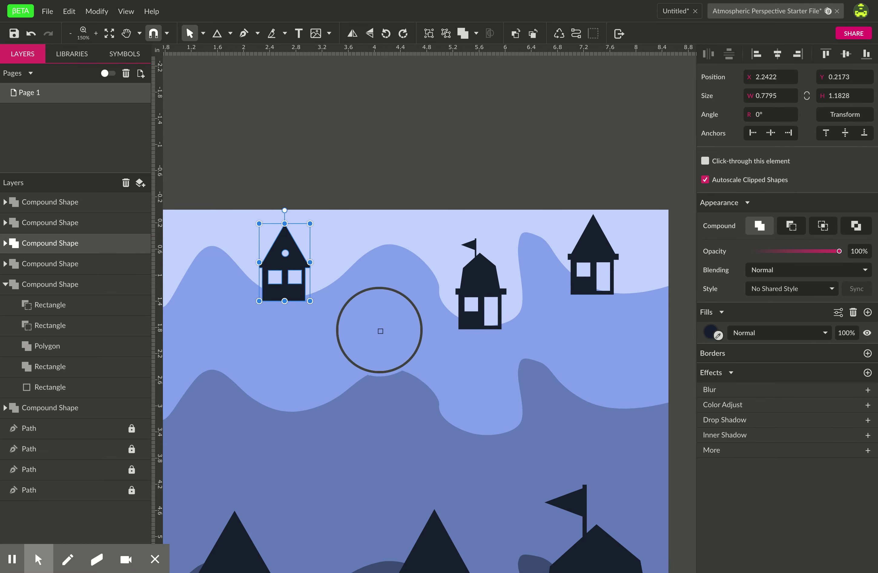
left_click(367, 320)
left_click_drag(411, 207, 529, 379)
left_click(718, 336)
left_click(560, 329)
left_click_drag(552, 212, 686, 327)
left_click(718, 337)
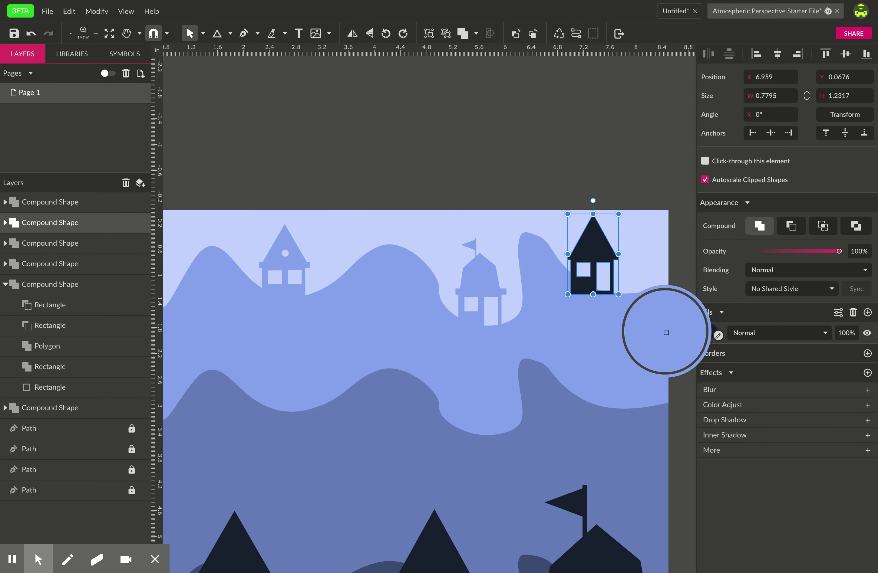
left_click(667, 332)
Duplicate the small round-window house onto the second hill and fill the copy with that hill's medium blue.
key("space")
left_click_drag(411, 359, 451, 293)
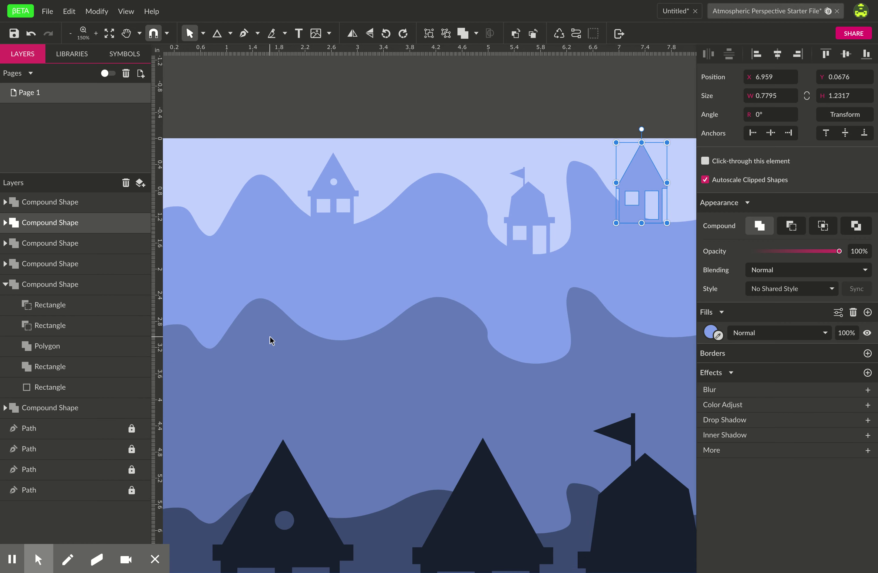
left_click(406, 400)
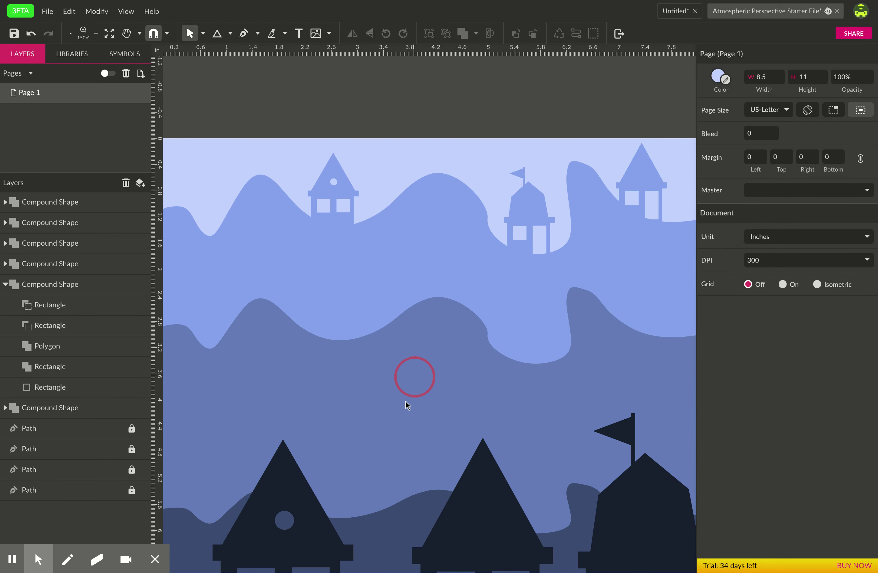
key("space")
left_click_drag(413, 401, 451, 337)
left_click_drag(316, 82, 430, 179)
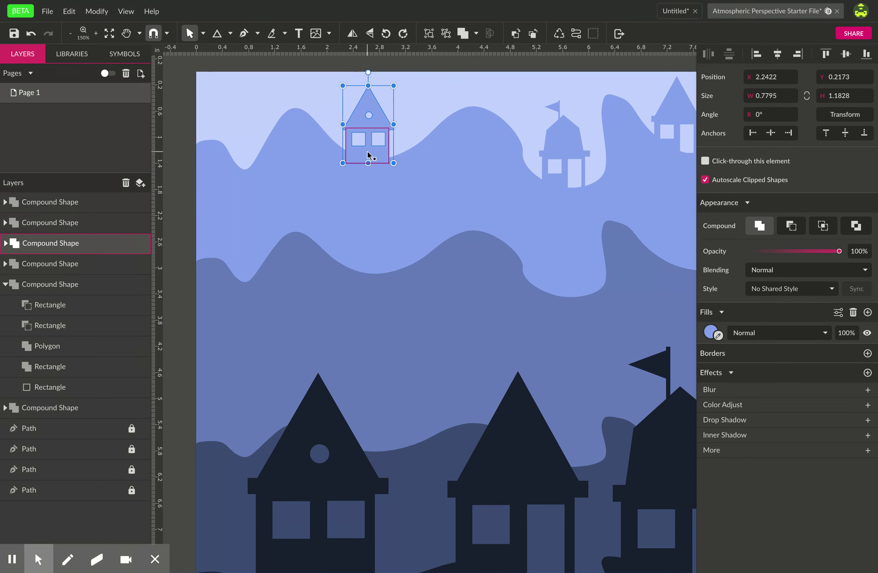
left_click_drag(367, 155, 374, 272)
left_click(719, 336)
left_click(480, 313)
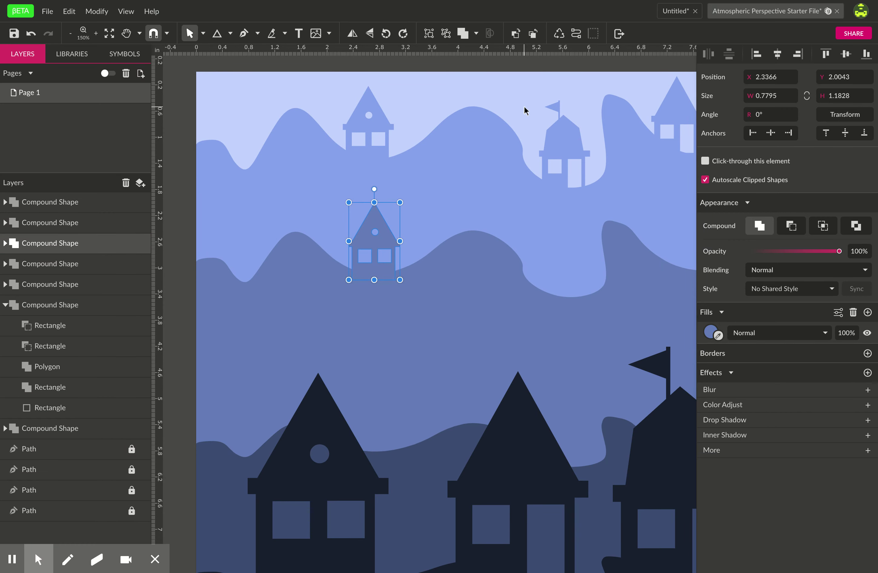
Duplicate the small flagged house onto the second hill's middle crest and fill the copy with that hill's medium blue.
left_click(573, 189)
left_click_drag(565, 150, 472, 207)
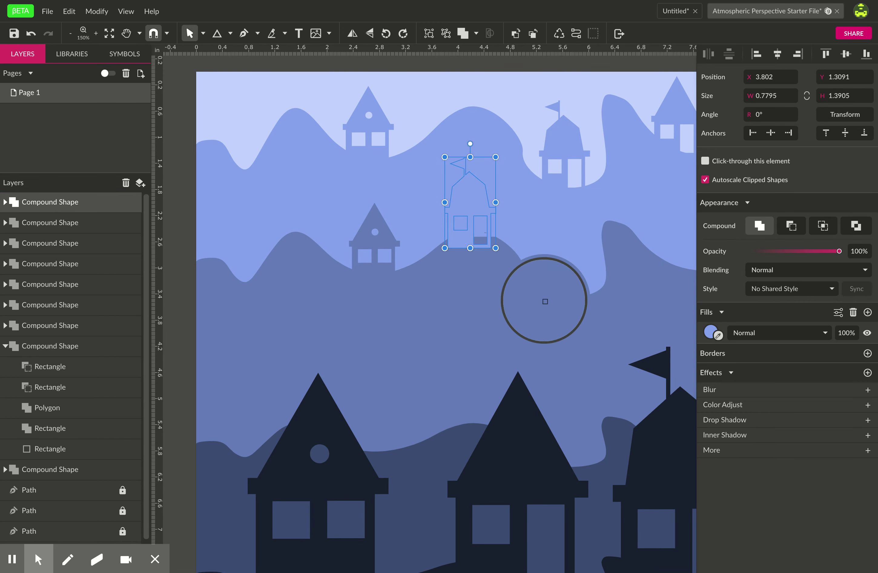
left_click(501, 295)
Duplicate the small plain house onto the second hill's right end and fill the copy with that hill's medium blue.
key("space")
left_click_drag(477, 305, 394, 307)
left_click_drag(558, 90, 641, 182)
left_click_drag(595, 114, 616, 231)
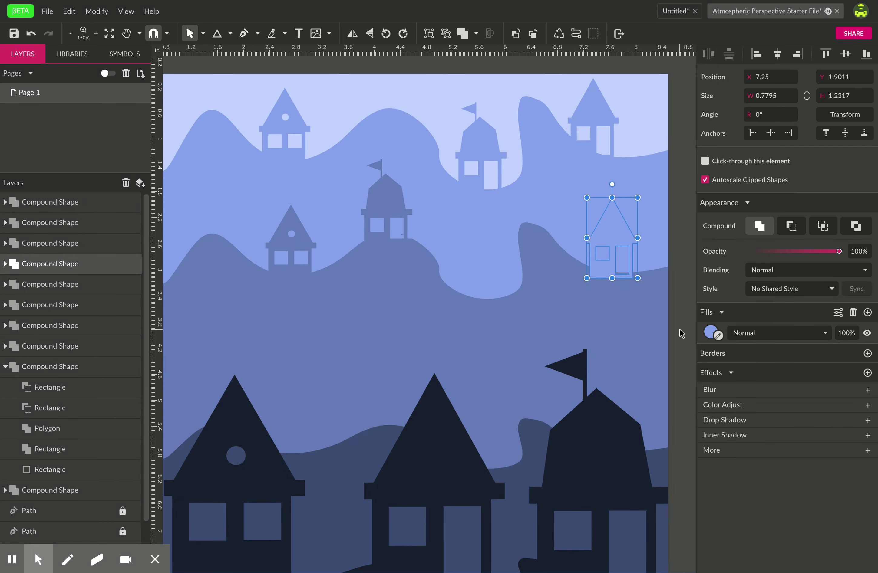
left_click(718, 336)
left_click(627, 313)
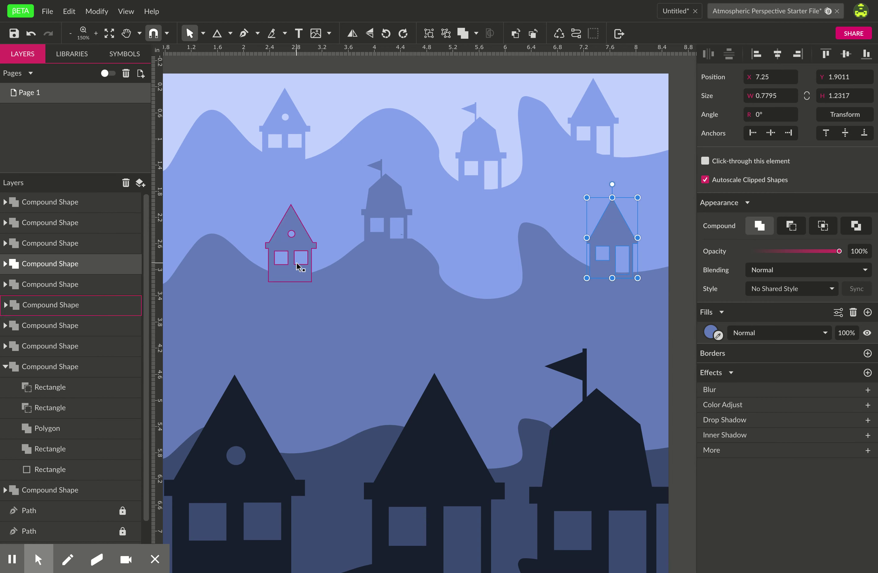
Enlarge the round-window house on the second hill to about 1.11 by 1.49 in.
left_click_drag(315, 279, 244, 185)
left_click_drag(358, 157, 416, 250)
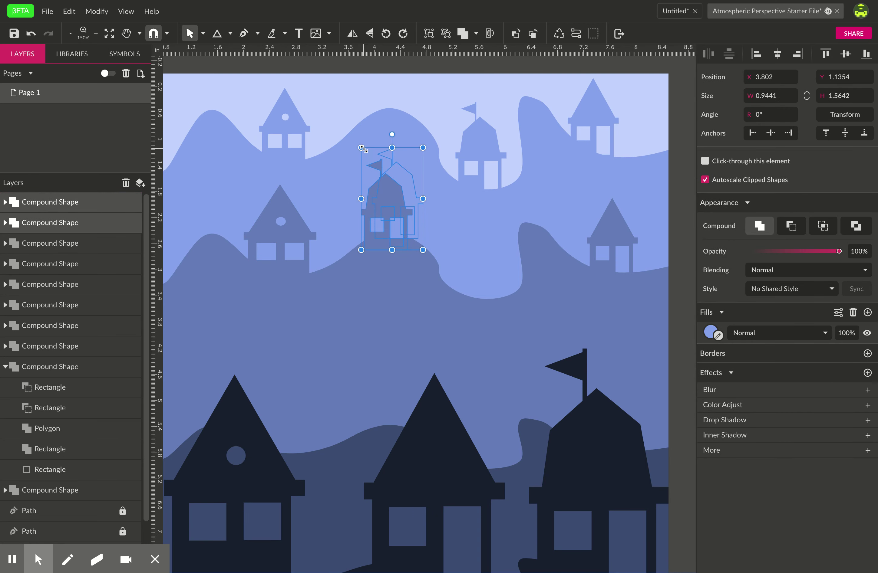
left_click(433, 179)
left_click(406, 180)
left_click(452, 216)
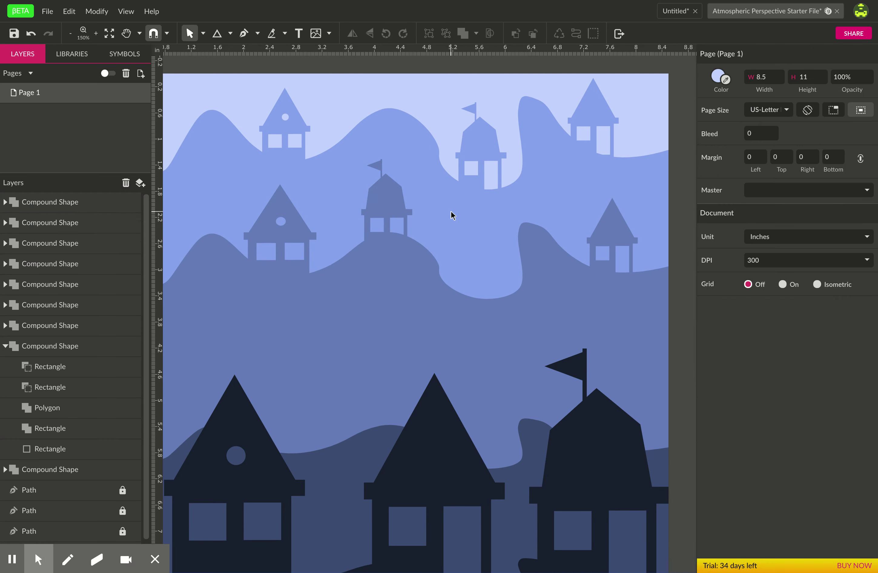
Enlarge the second hill's flagged house to about 1.04 by 1.65 in and its plain house to about 1.07 by 1.52 in.
left_click(373, 186)
left_click_drag(357, 155, 343, 141)
left_click_drag(386, 216, 398, 223)
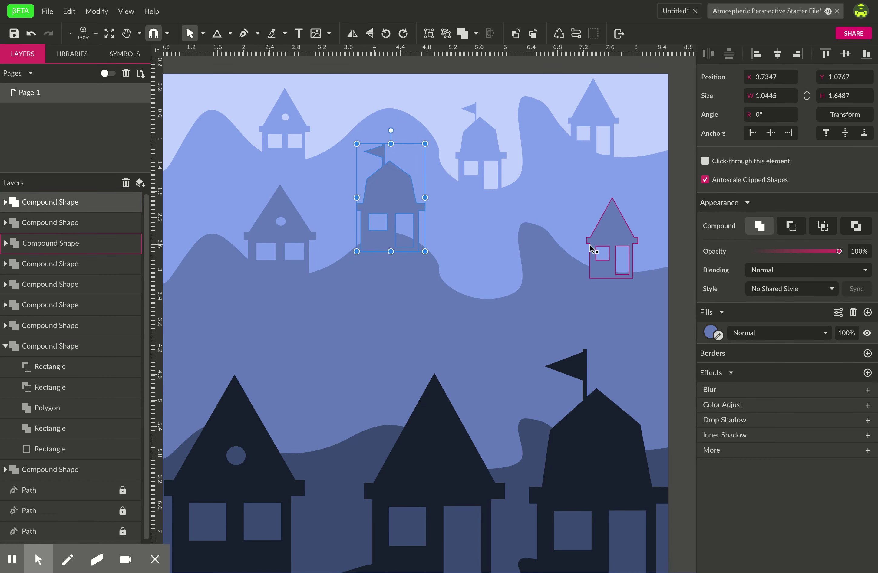
left_click(603, 253)
left_click_drag(637, 198, 656, 178)
left_click_drag(625, 216, 620, 220)
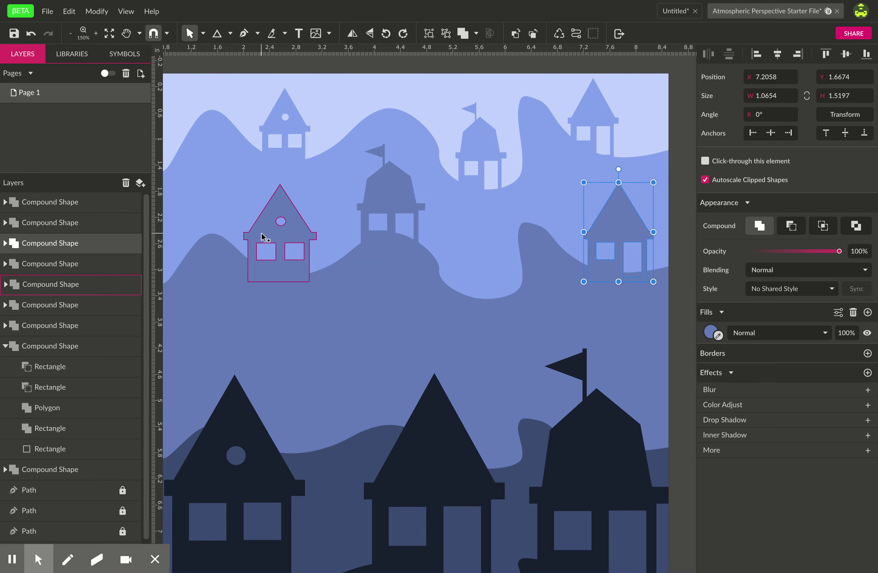
Move the second hill's round-window house into its right-hand dip and the flagged house to its left-hand dip, flipping the flagged one horizontally.
left_click_drag(263, 226, 468, 251)
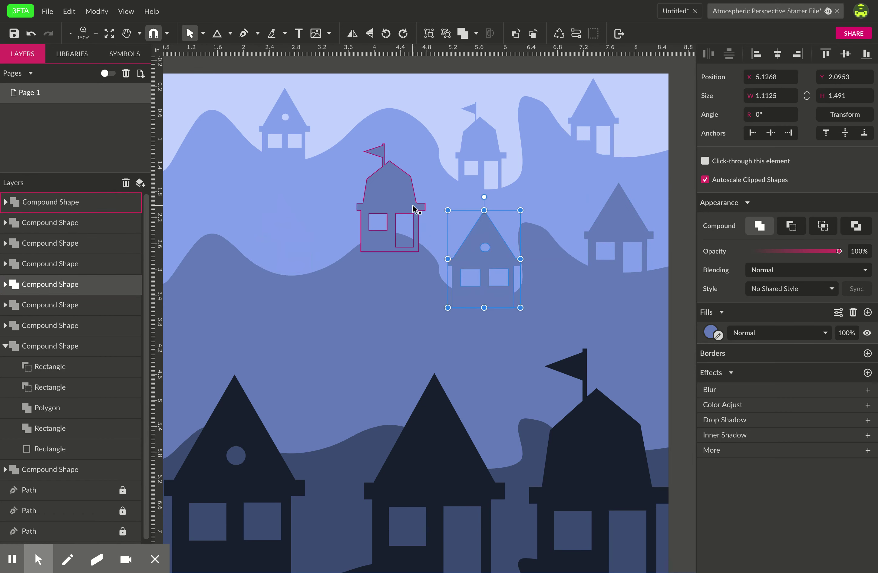
left_click_drag(404, 197, 293, 224)
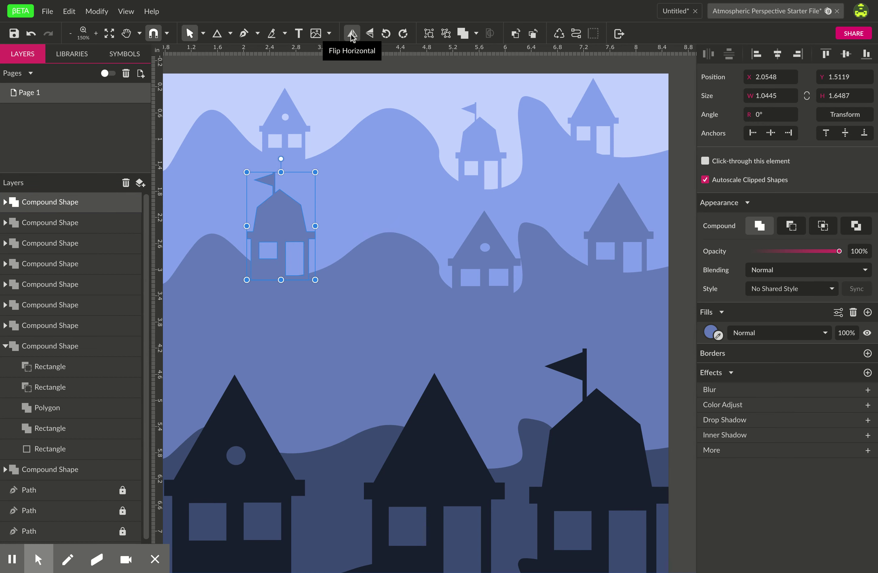
left_click(415, 208)
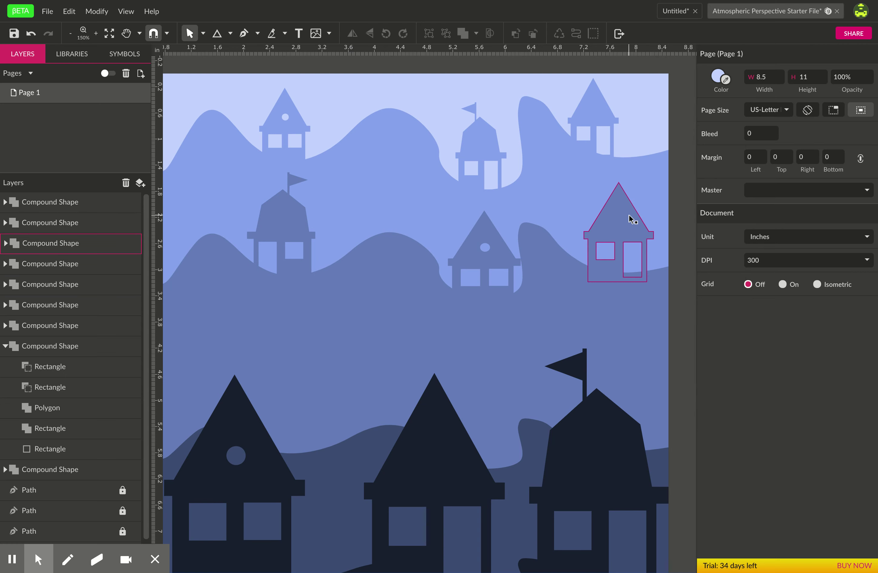
Move the second hill's plain house to the page's left edge, beside the flagged house.
left_click_drag(628, 220, 218, 202)
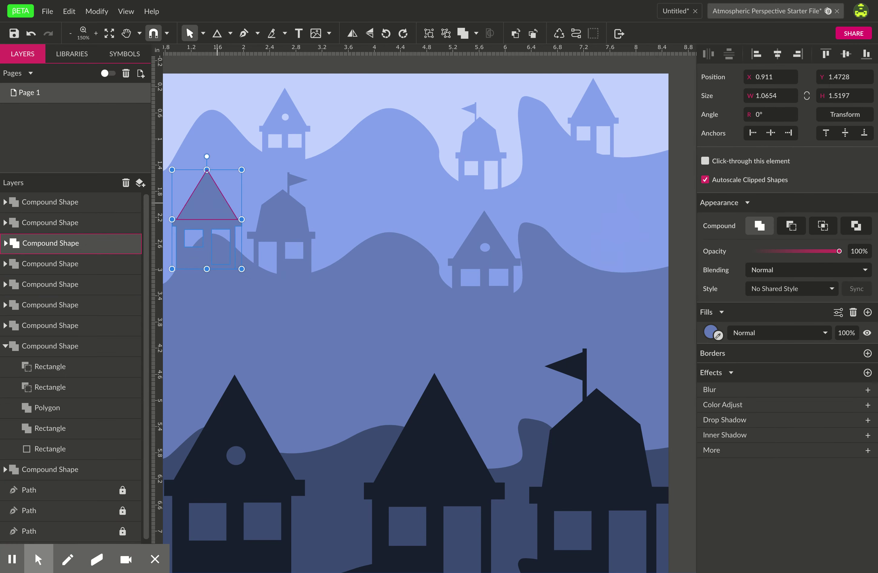
key("h")
left_click_drag(375, 230, 533, 188)
key("v")
left_click_drag(364, 167, 310, 170)
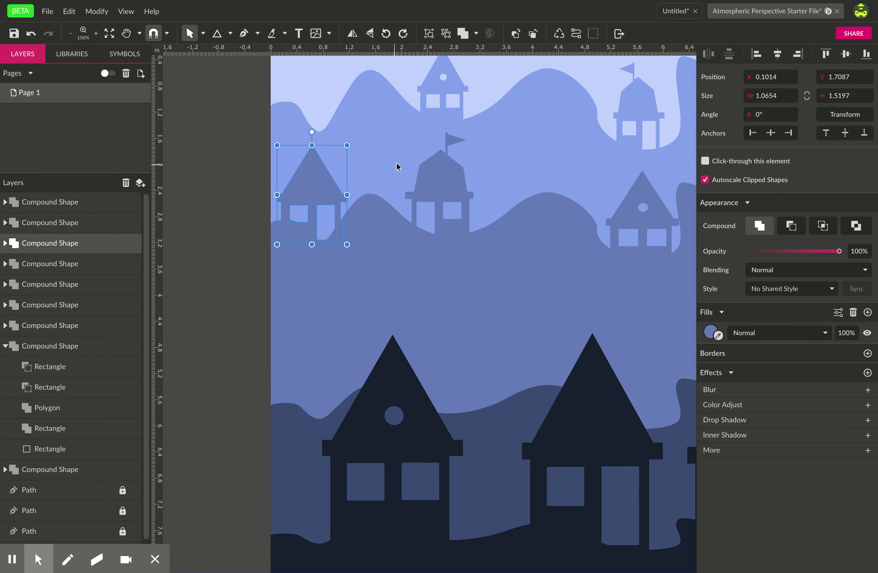
left_click(504, 241)
Duplicate the second hill's flagged house onto the third hill between the first two foreground houses, filling the copy with that hill's darker blue.
key("h")
left_click_drag(546, 314, 523, 279)
key("v")
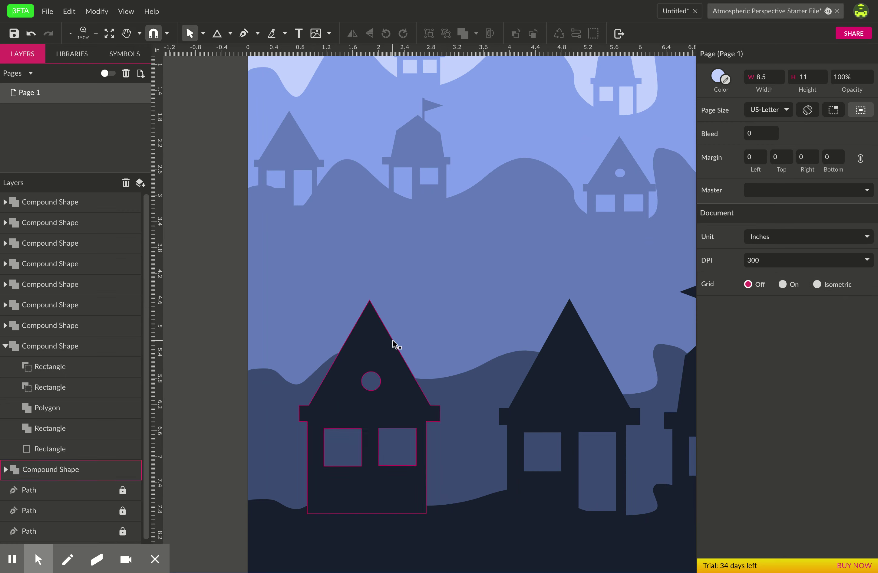
left_click(415, 126)
left_click_drag(418, 142, 473, 317)
left_click(721, 337)
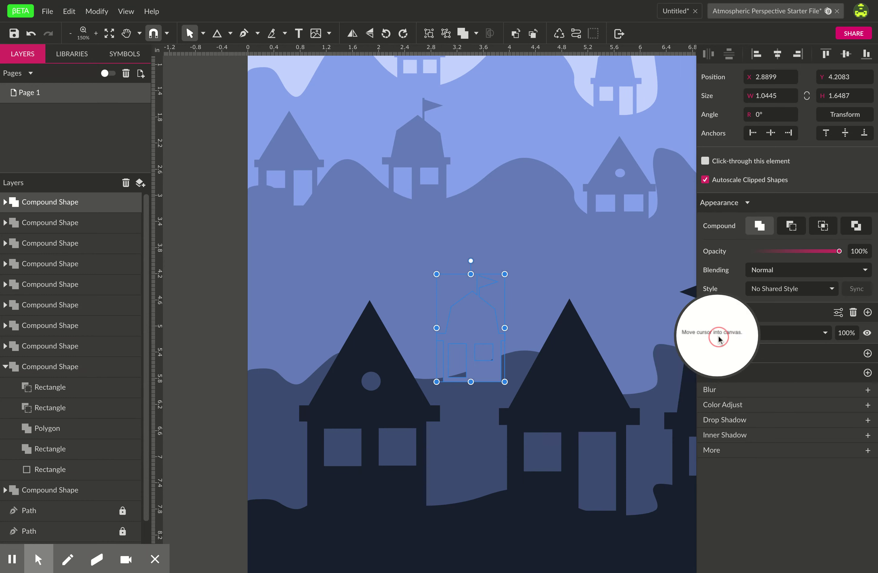
left_click(478, 450)
Enlarge and widen the third hill's flagged house and settle it between the two dark foreground houses.
left_click_drag(437, 274, 406, 228)
left_click_drag(456, 289, 472, 291)
left_click_drag(420, 304, 401, 304)
left_click_drag(460, 227, 460, 248)
left_click_drag(456, 307, 470, 311)
left_click(468, 405)
Duplicate the second hill's plain house between the last two foreground houses and fill the copy with the third hill's darker blue.
left_click(293, 147)
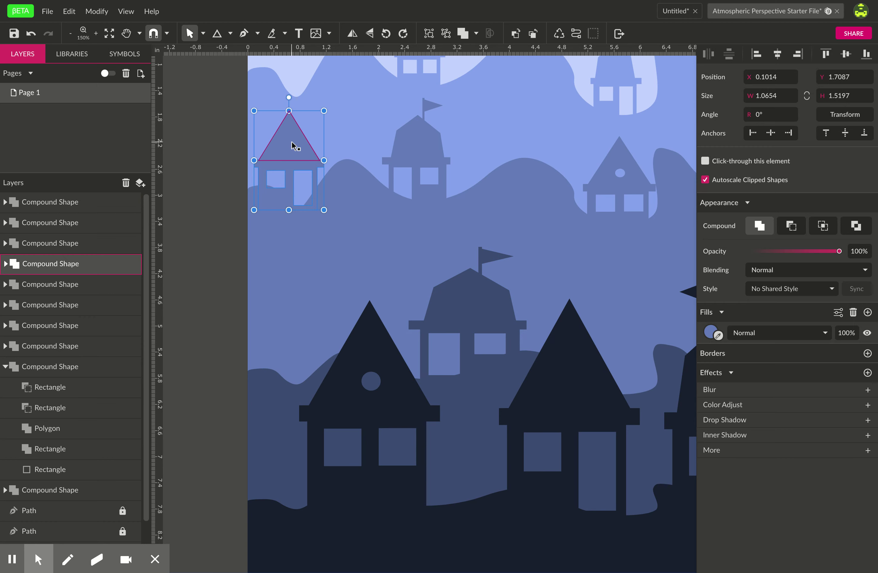
left_click_drag(293, 147, 654, 329)
key("space")
mouse_move(657, 452)
left_mouse_down()
mouse_move(563, 435)
mouse_move(642, 452)
left_mouse_up()
left_click_drag(546, 300, 533, 296)
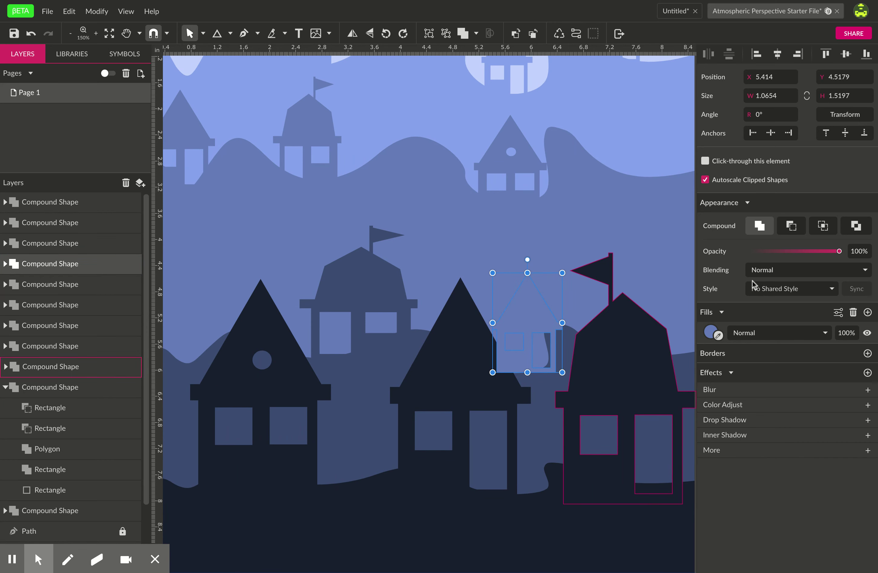
left_click(718, 337)
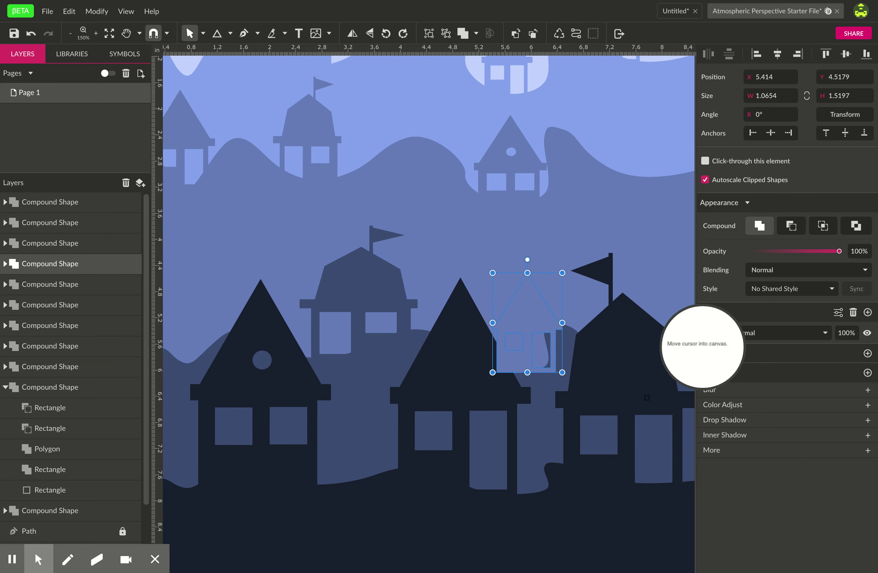
left_click(540, 406)
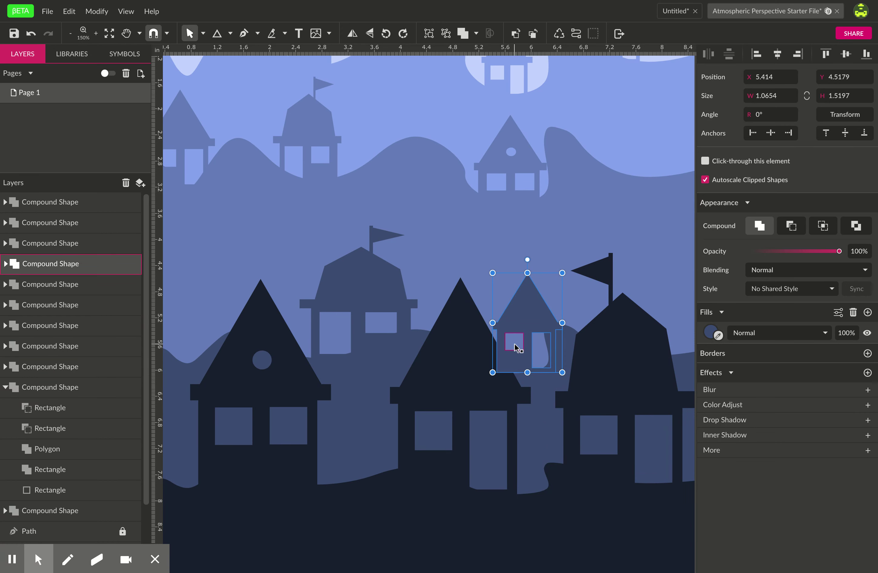
Order the third hill's plain house directly behind that hill and nudge it slightly down between the foreground houses.
left_click_drag(528, 314, 530, 313)
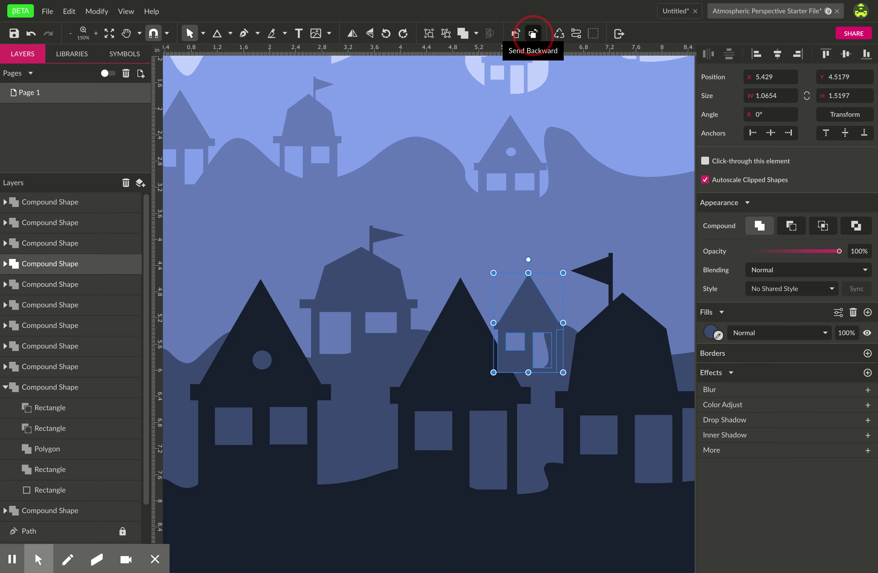
left_click(533, 33)
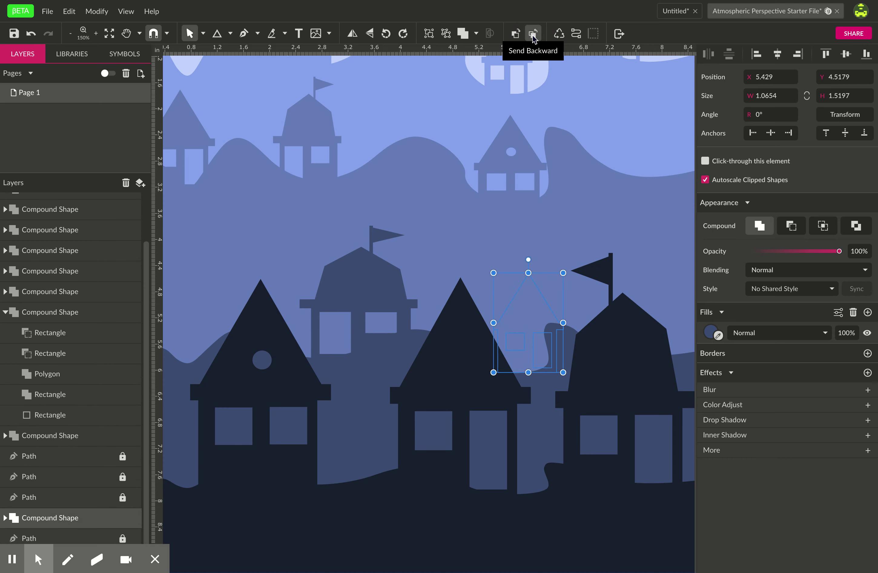
left_click(515, 34)
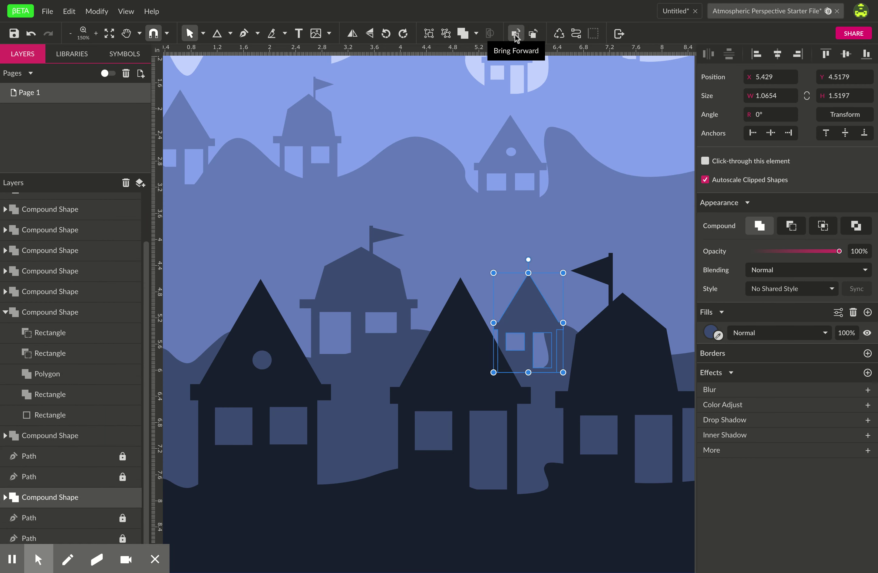
left_click(633, 228)
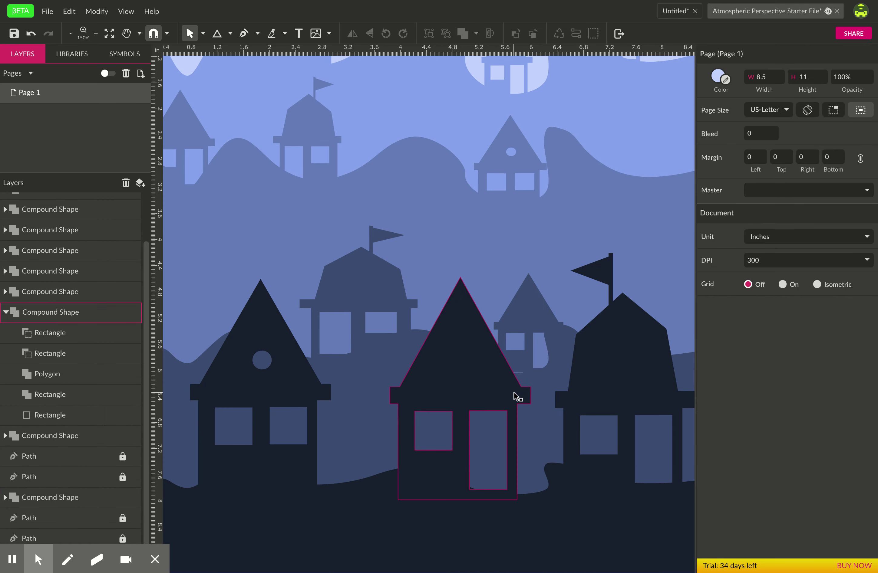
left_click(526, 310)
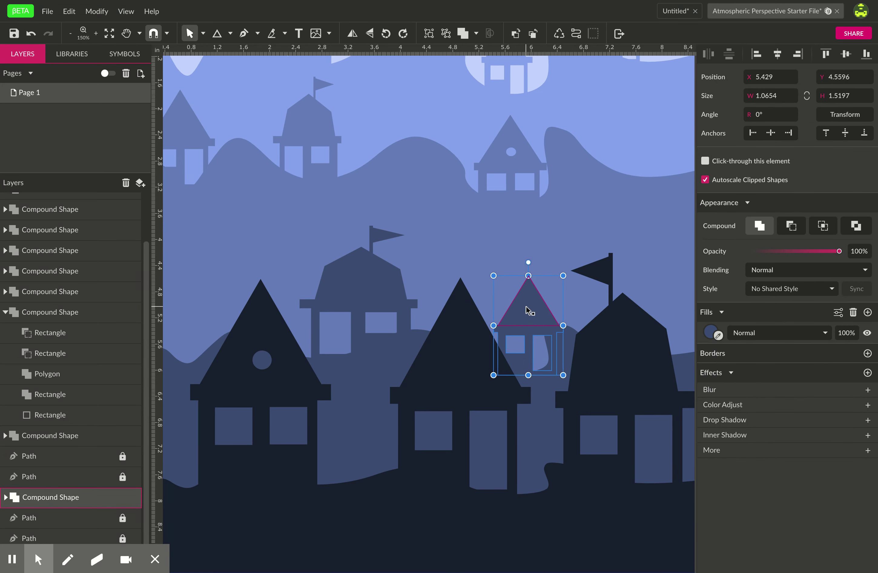
left_click(564, 242)
Move the second hill's round-window house to the third hill's left end and fill it with that hill's darker blue.
key("h")
left_click_drag(457, 243, 509, 295)
scroll(458, 243, "up", 2)
key("v")
left_click(576, 214)
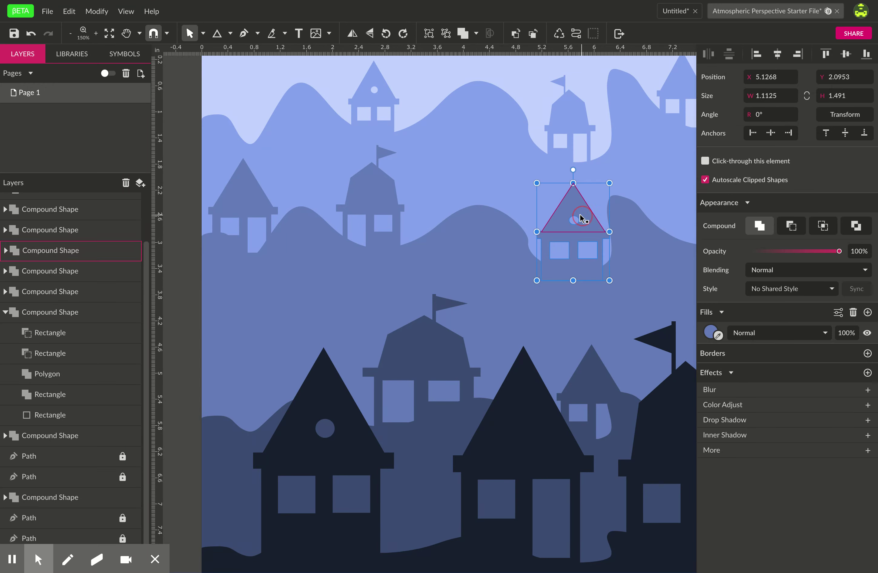
left_click_drag(577, 214, 238, 369)
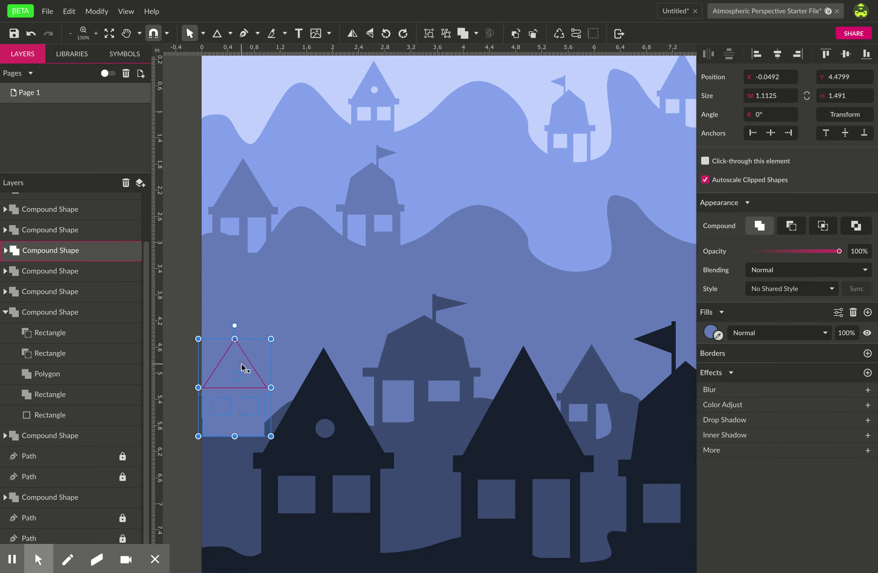
left_click(719, 337)
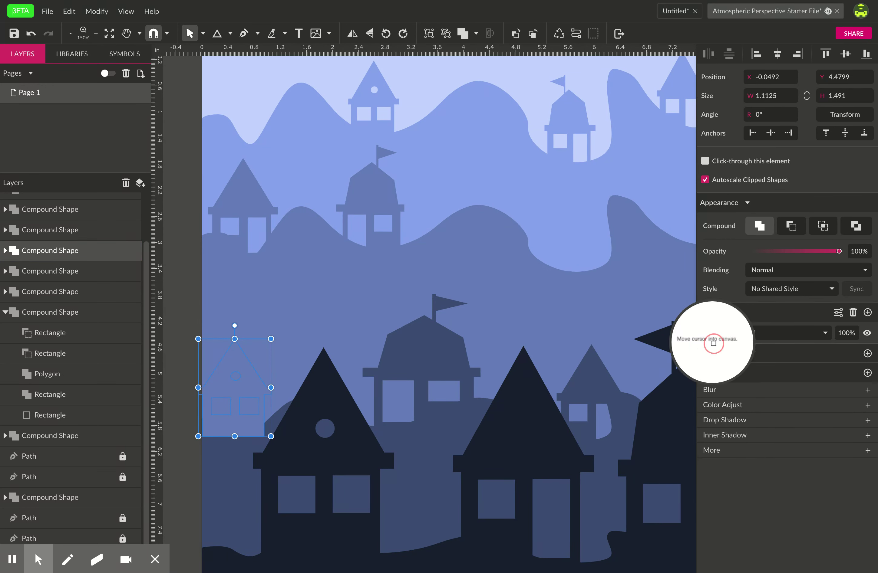
left_click(237, 485)
Enlarge the moved round-window house to about 1.58 by 2.11 in and settle it against the page's left edge.
mouse_move(271, 339)
left_mouse_down()
mouse_move(245, 314)
mouse_move(299, 300)
mouse_move(262, 331)
left_mouse_up()
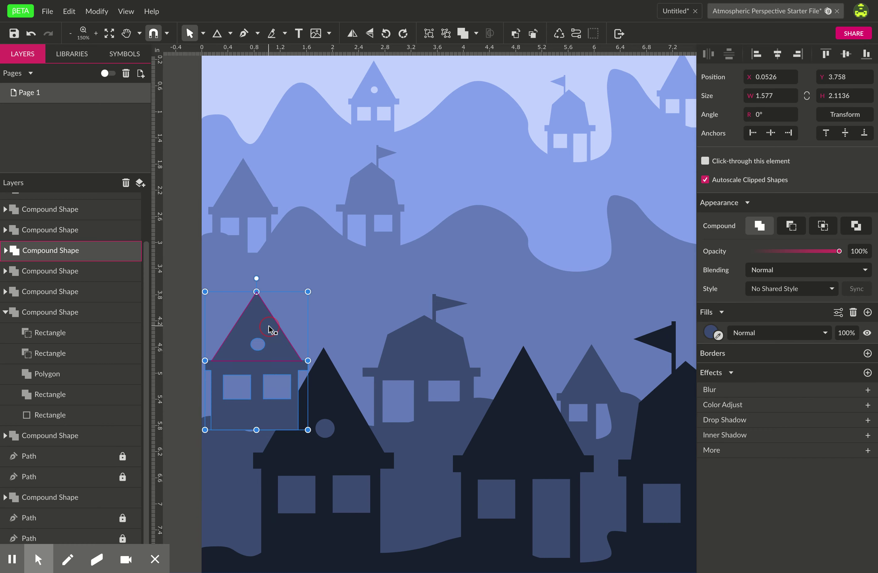
key("space")
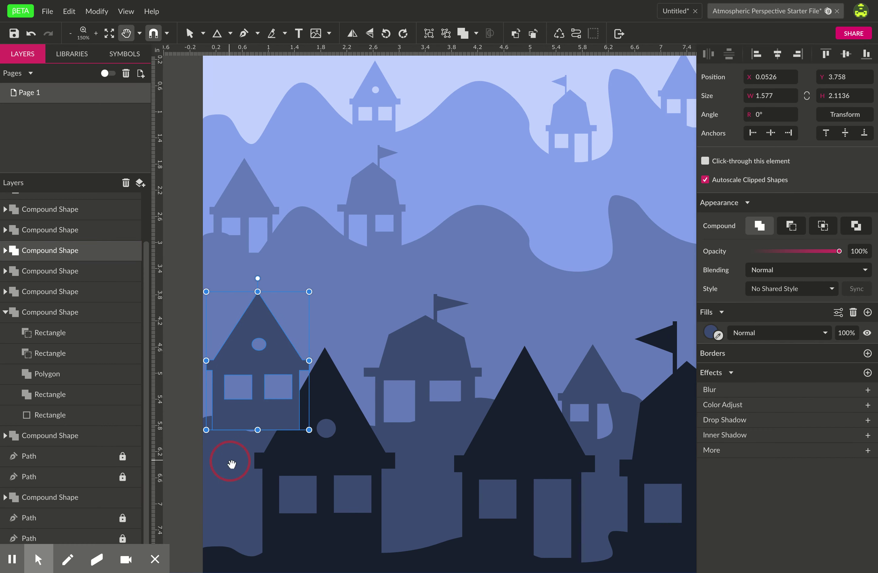
left_click_drag(231, 465, 276, 437)
mouse_move(294, 360)
left_mouse_down()
mouse_move(298, 345)
mouse_move(292, 362)
left_mouse_up()
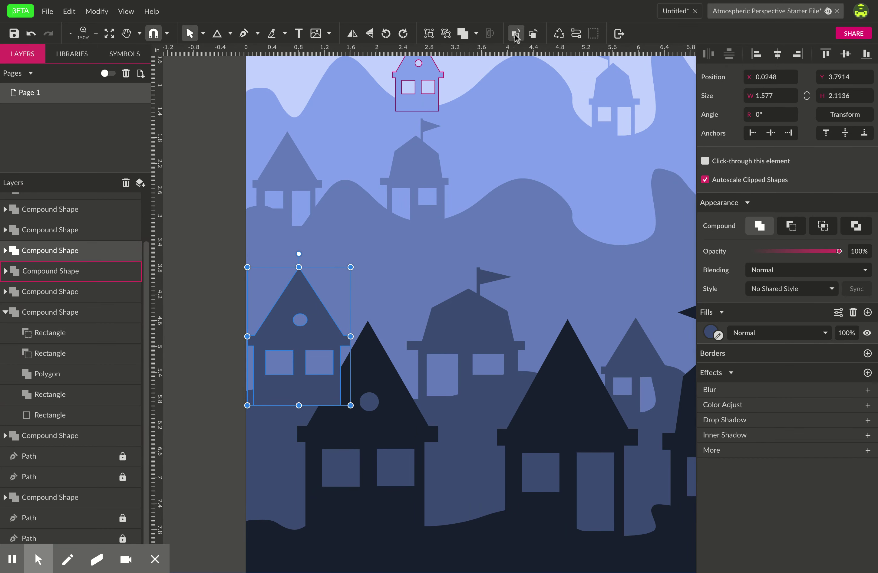
Order the enlarged round-window house behind the third hill and the dark foreground house beside it.
left_click(288, 465)
left_click(295, 324)
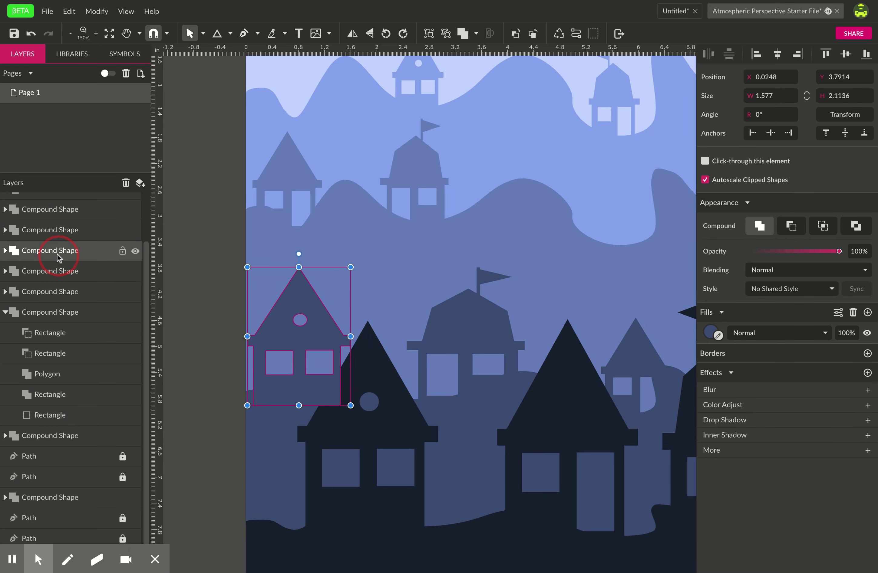
left_click_drag(59, 257, 68, 489)
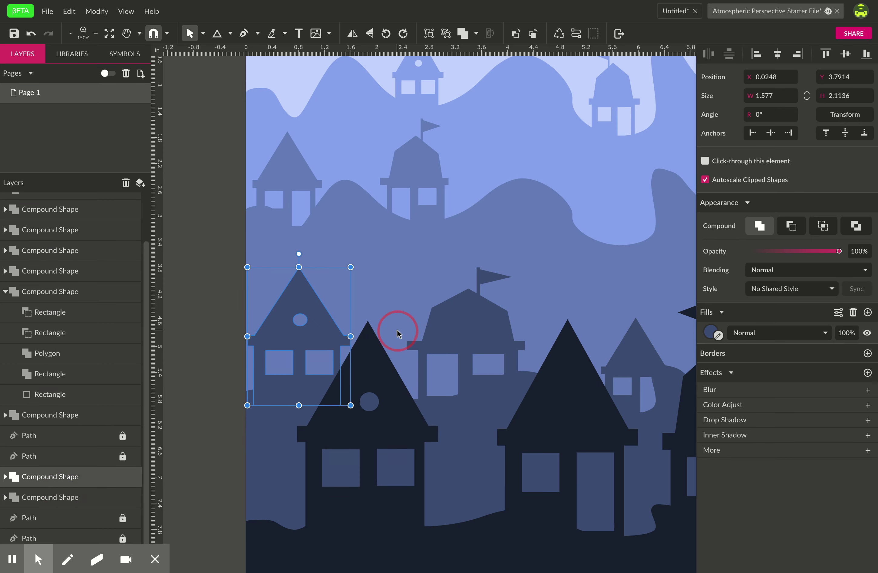
left_click(473, 452)
Examine the whole page to check the placement and size of the houses across all the hill layers.
key("z")
left_click(536, 444, "alt")
left_click(535, 443, "alt")
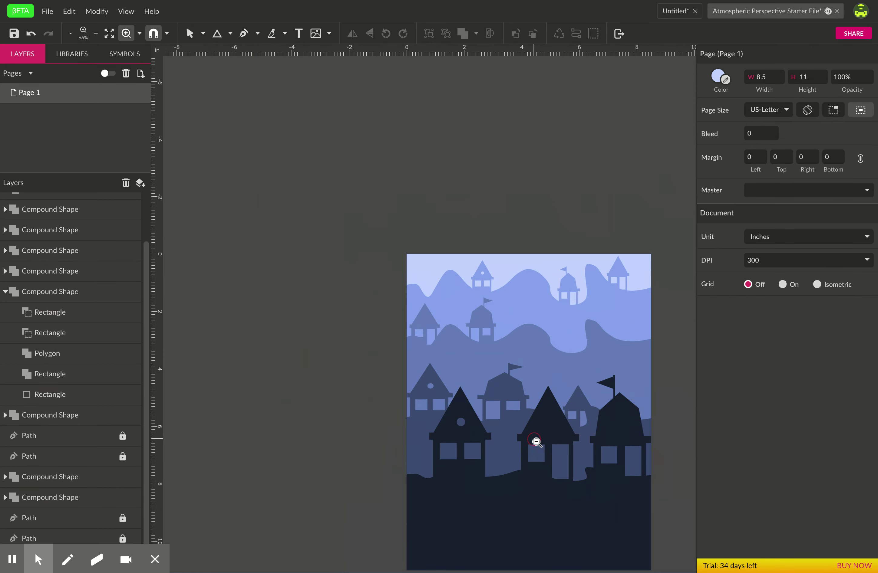
left_click_drag(563, 437, 414, 387)
key("v")
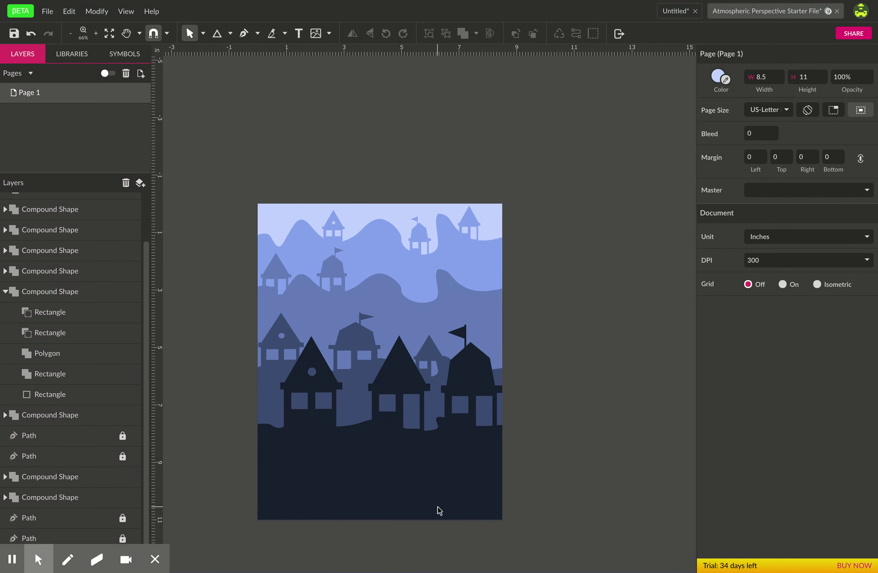
key("z")
left_click(360, 446)
left_click_drag(384, 449, 415, 446)
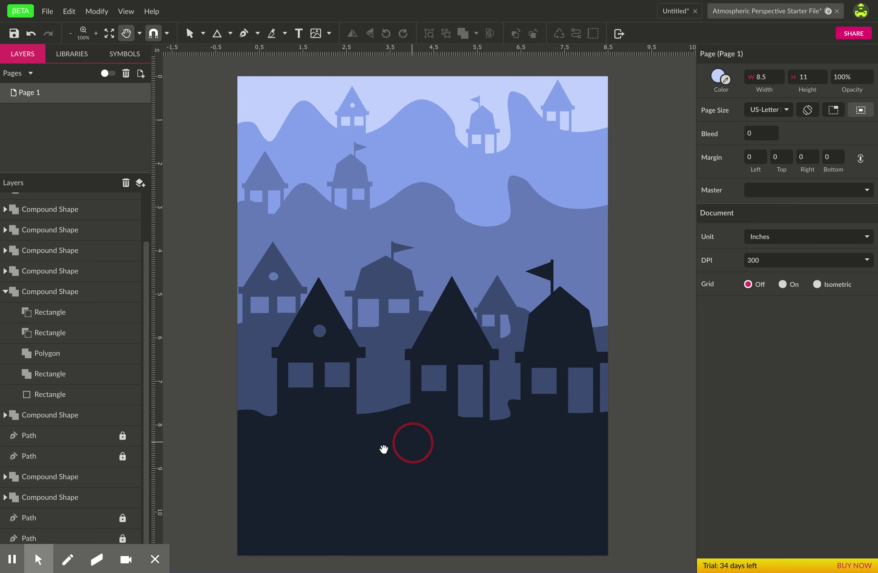
key("v")
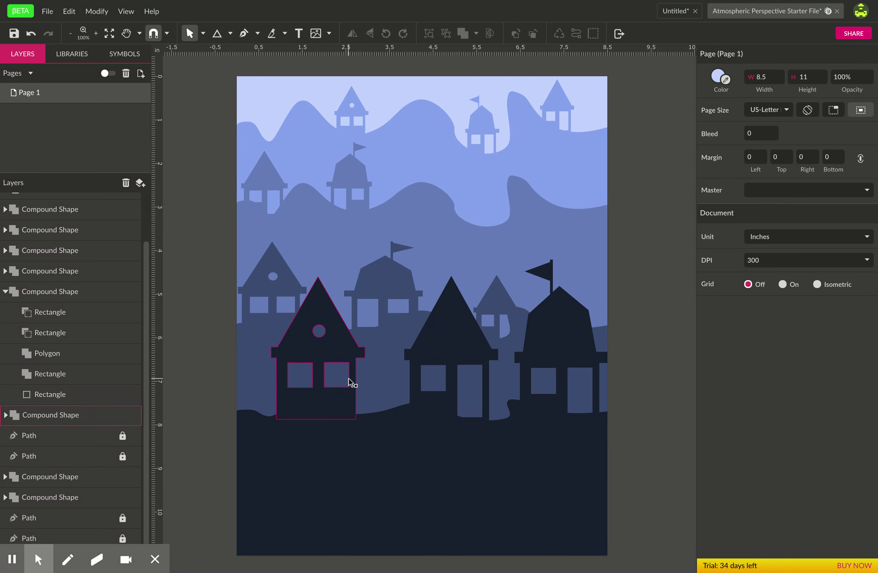